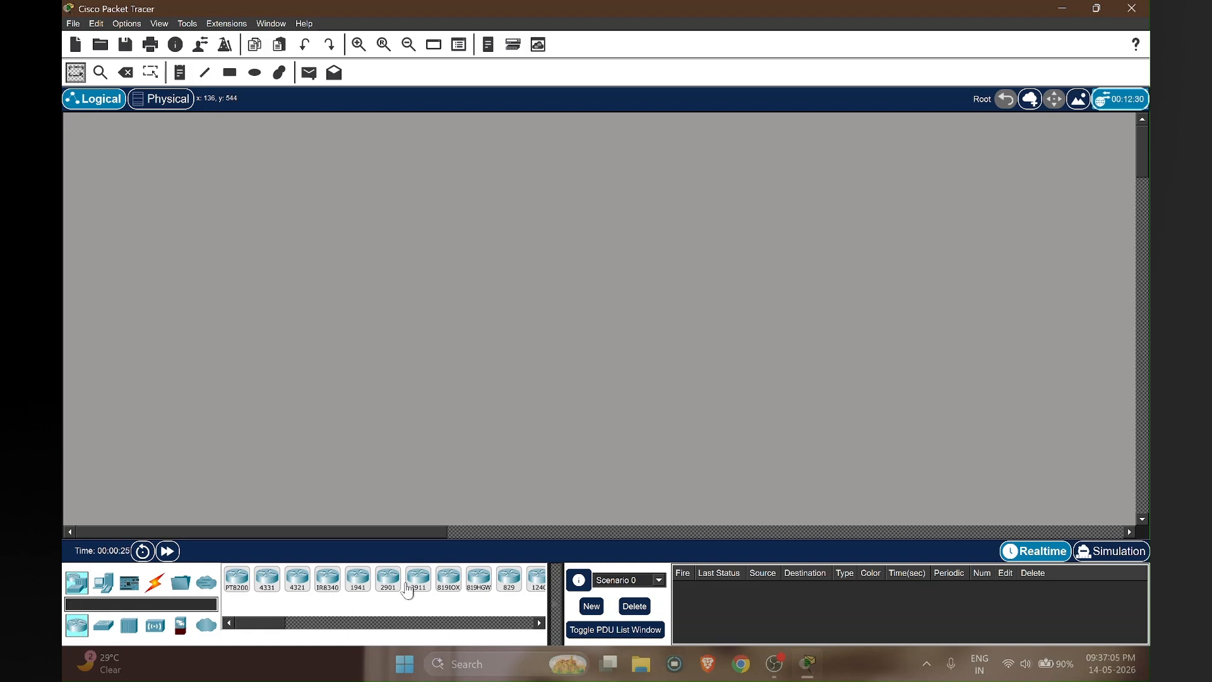
# Step: Place two PT-Router routers side by side in the workspace and a 2960 switch between and below them
pyautogui.click(539, 625)
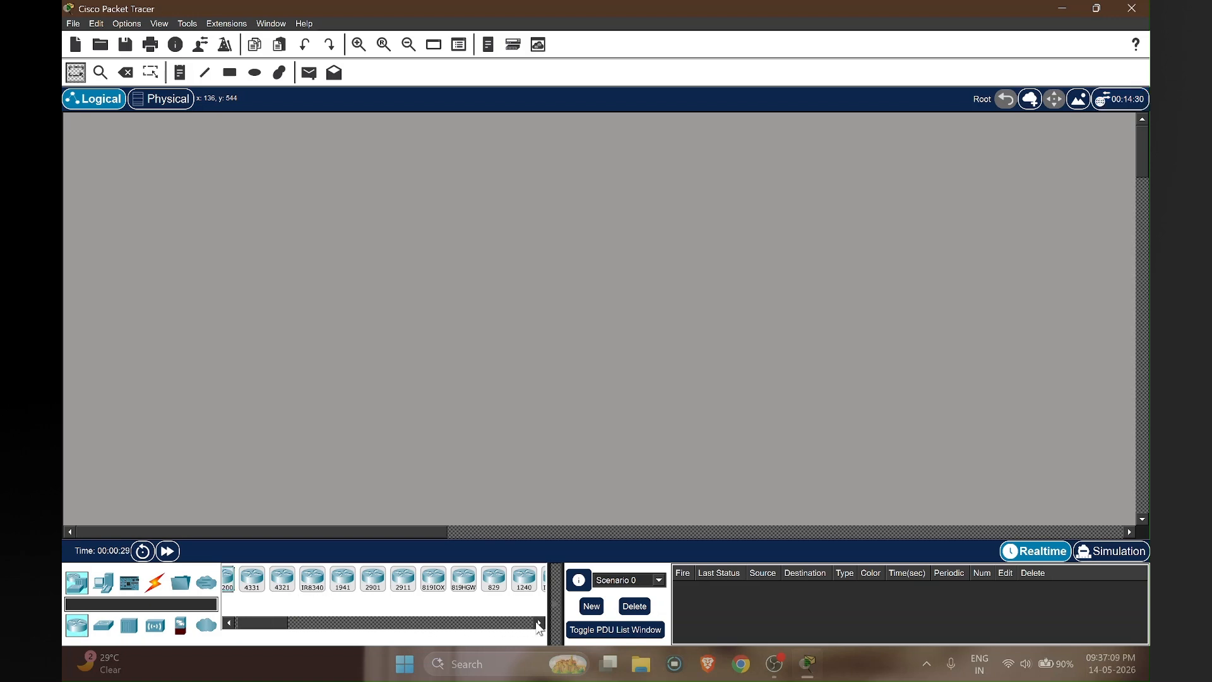
pyautogui.click(540, 625)
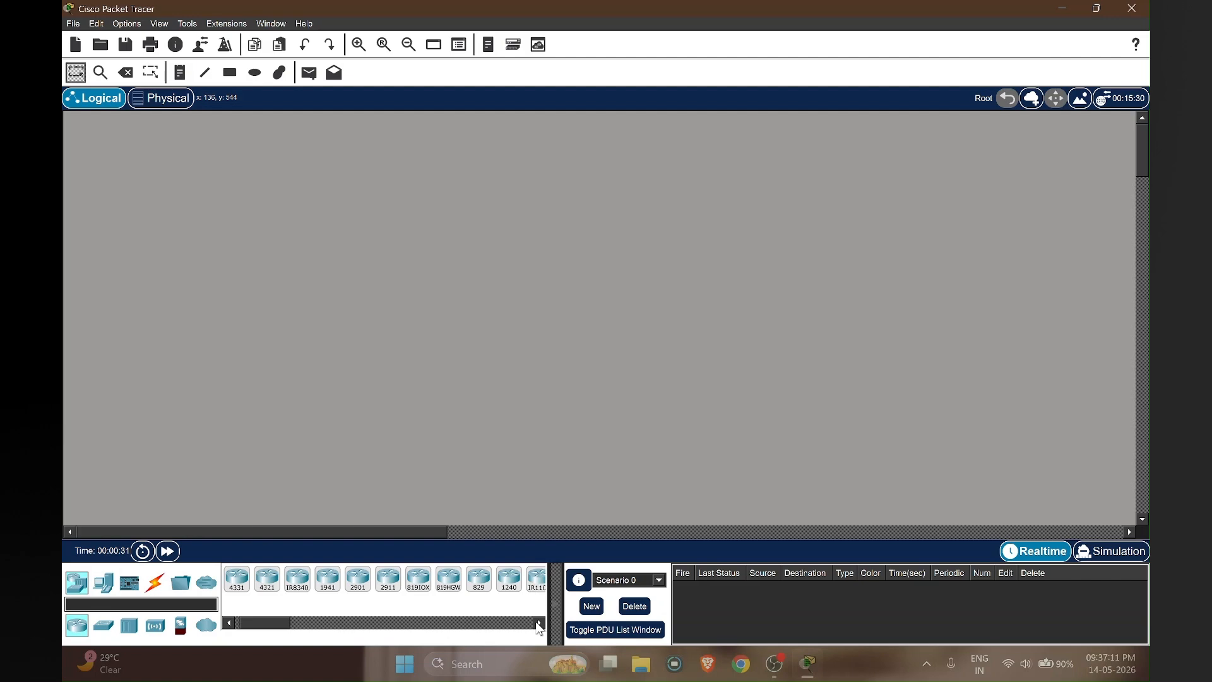
pyautogui.click(540, 624)
pyautogui.click(539, 624)
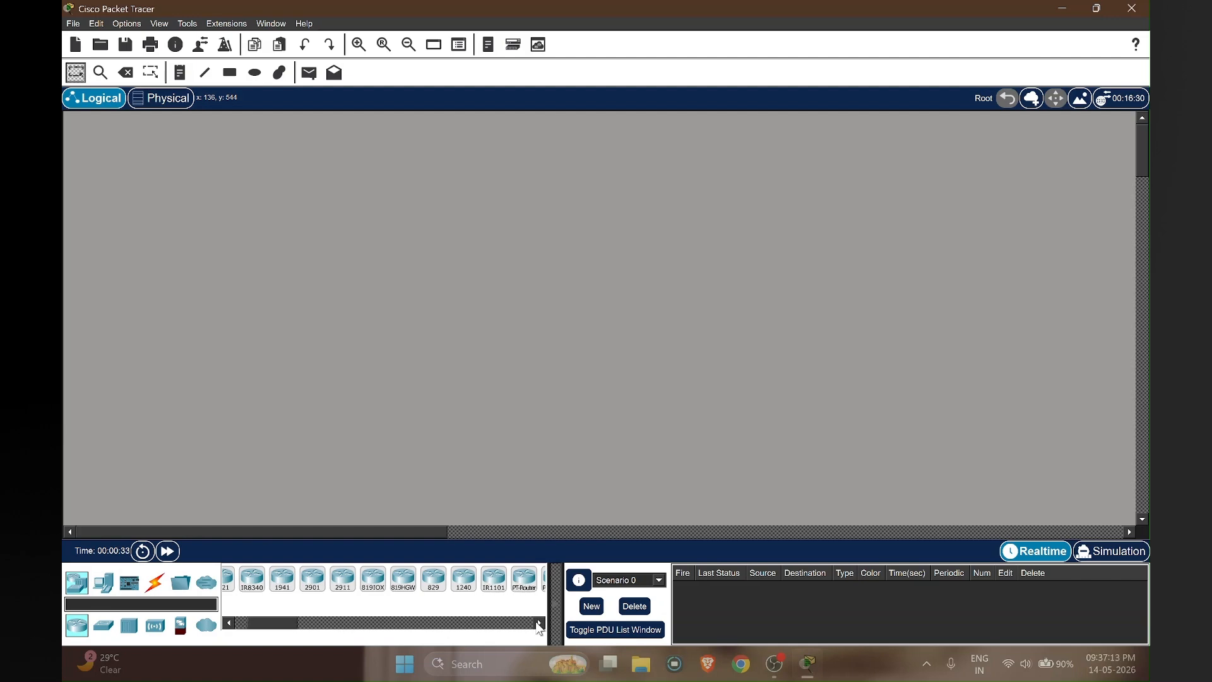
pyautogui.moveTo(522, 576); pyautogui.dragTo(345, 227)
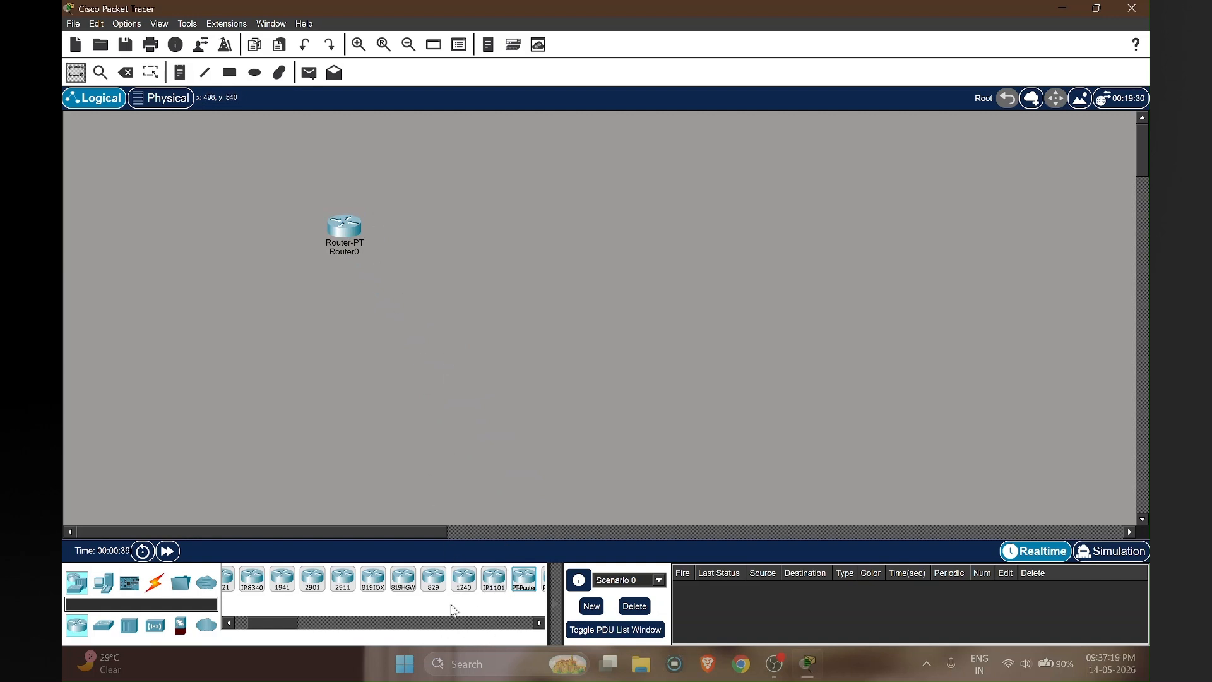
pyautogui.moveTo(523, 578); pyautogui.dragTo(590, 240)
pyautogui.click(104, 625)
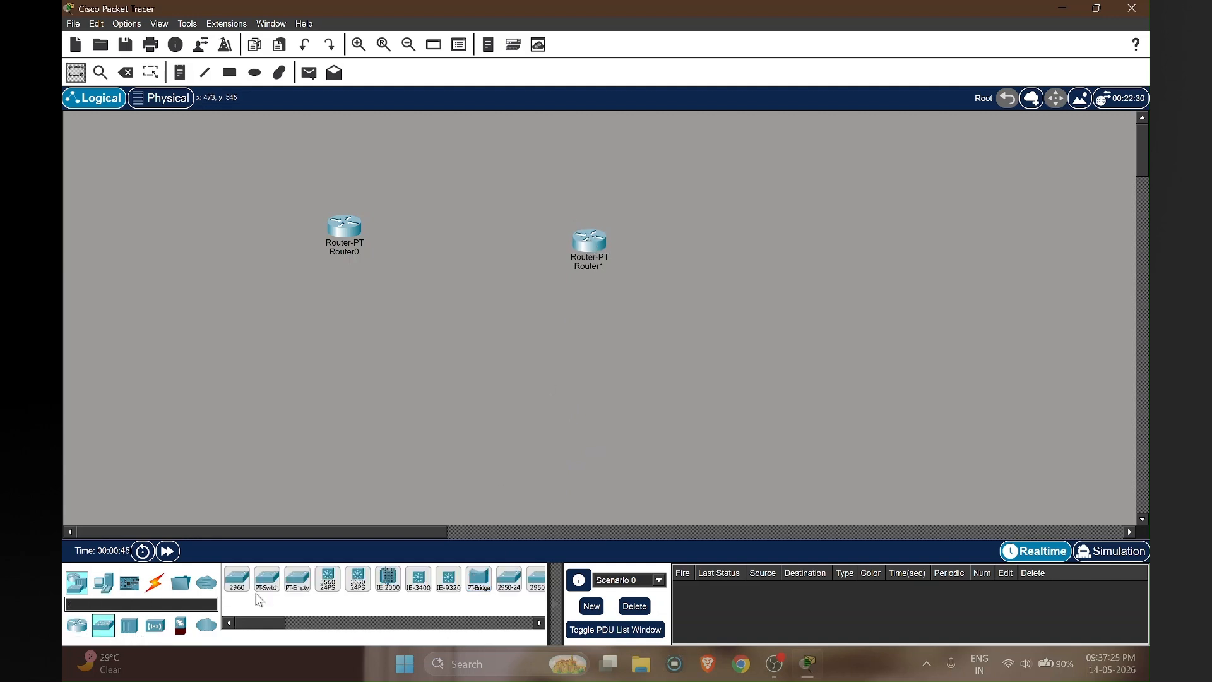
pyautogui.moveTo(237, 579); pyautogui.dragTo(454, 345)
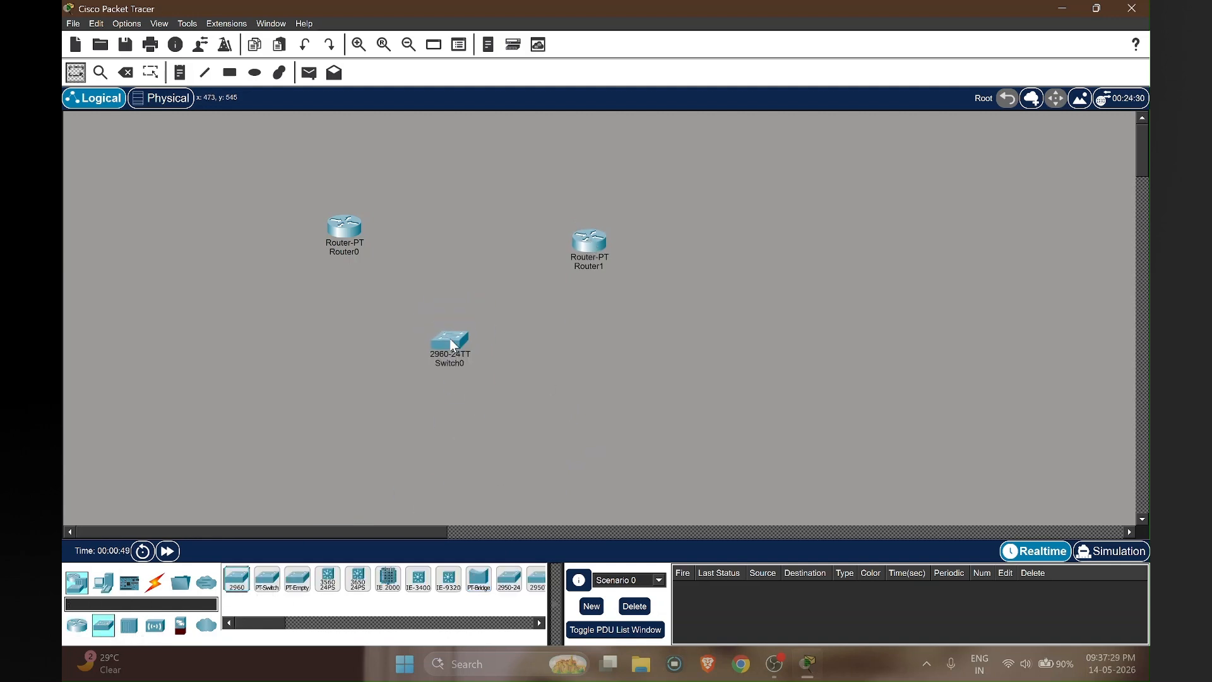
# Step: Connect Router0's FastEthernet0/0 to Switch0's FastEthernet0/1 with a copper straight-through cable
pyautogui.click(154, 581)
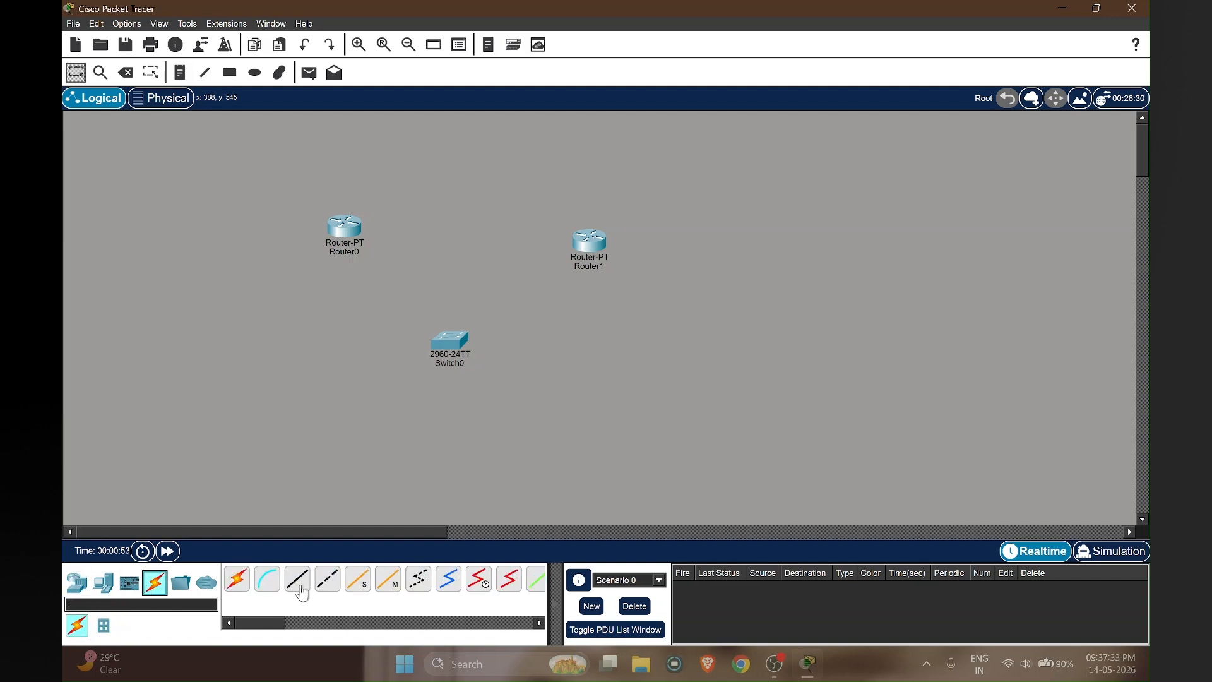
pyautogui.click(346, 227)
pyautogui.click(406, 263)
pyautogui.click(451, 342)
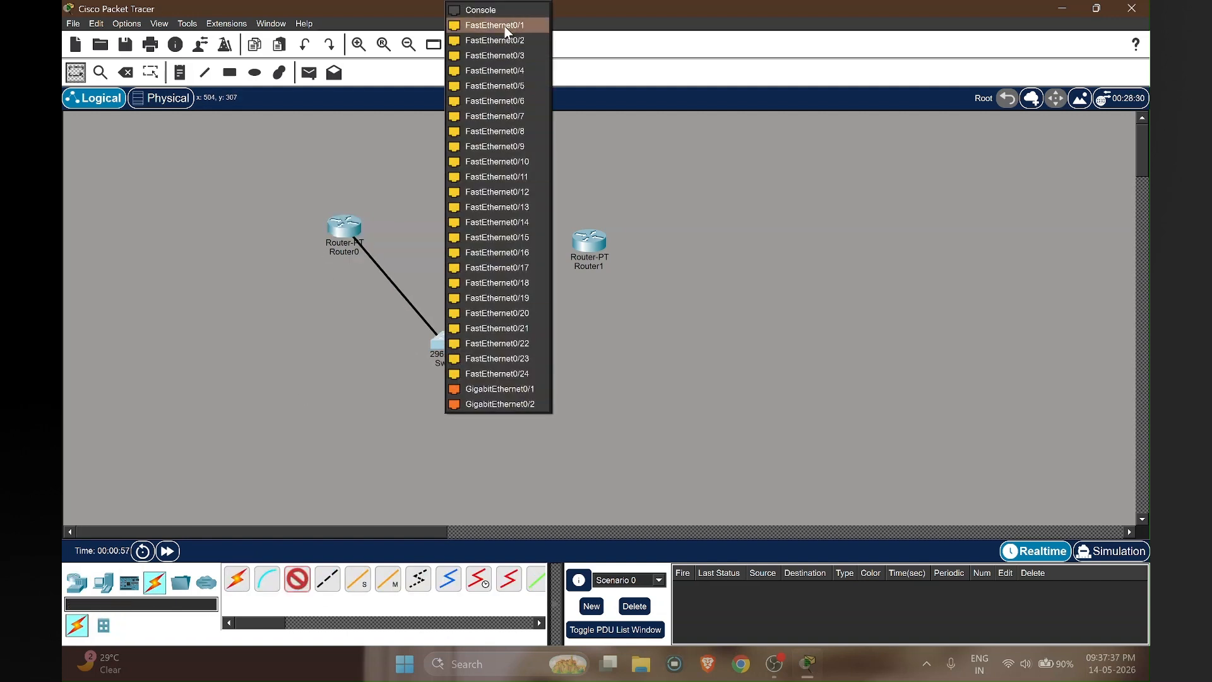
pyautogui.click(493, 29)
# Step: Connect Router1 to a FastEthernet port on Switch0 with another copper straight-through cable
pyautogui.click(297, 579)
pyautogui.click(589, 243)
pyautogui.click(613, 261)
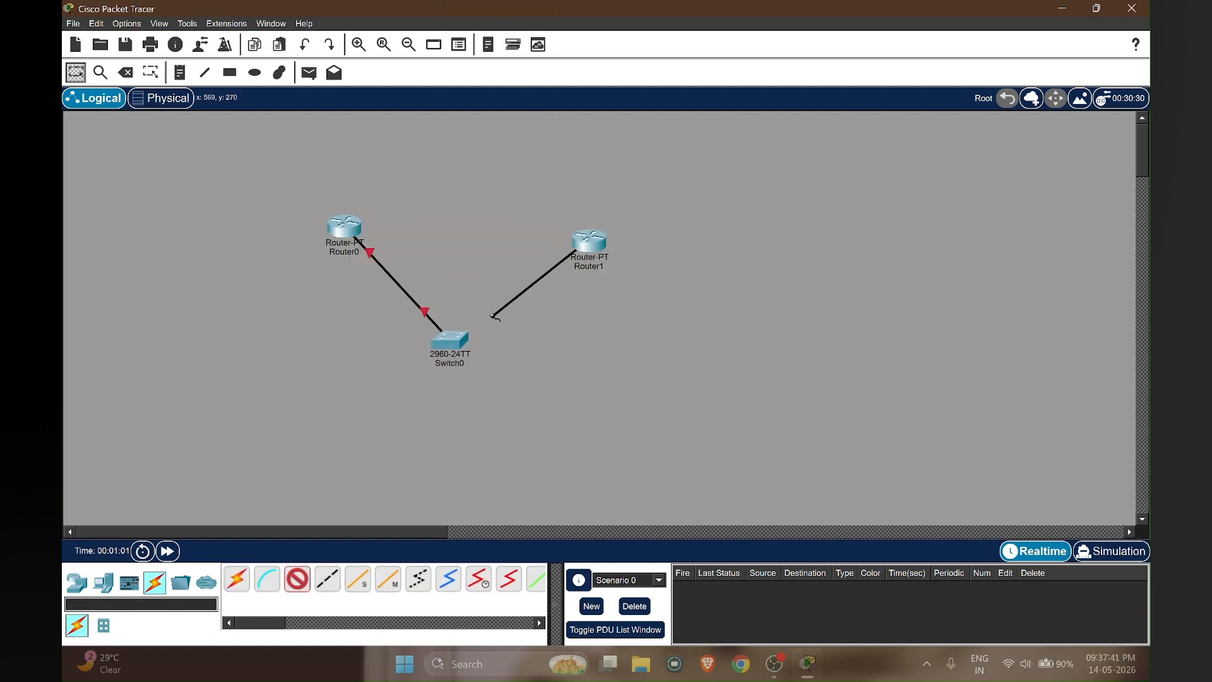
pyautogui.click(453, 344)
pyautogui.click(504, 25)
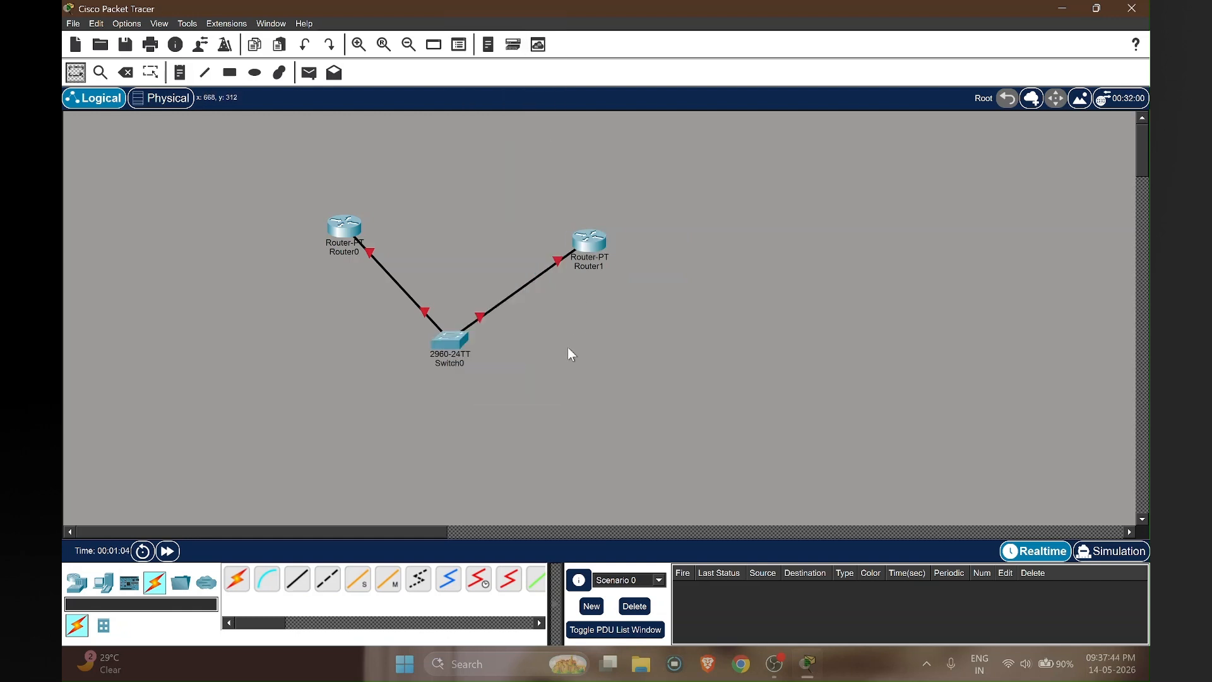
# Step: Enlarge the topology and shift Router1 slightly up and closer to Router0
pyautogui.click(359, 45)
pyautogui.moveTo(721, 276); pyautogui.dragTo(687, 257)
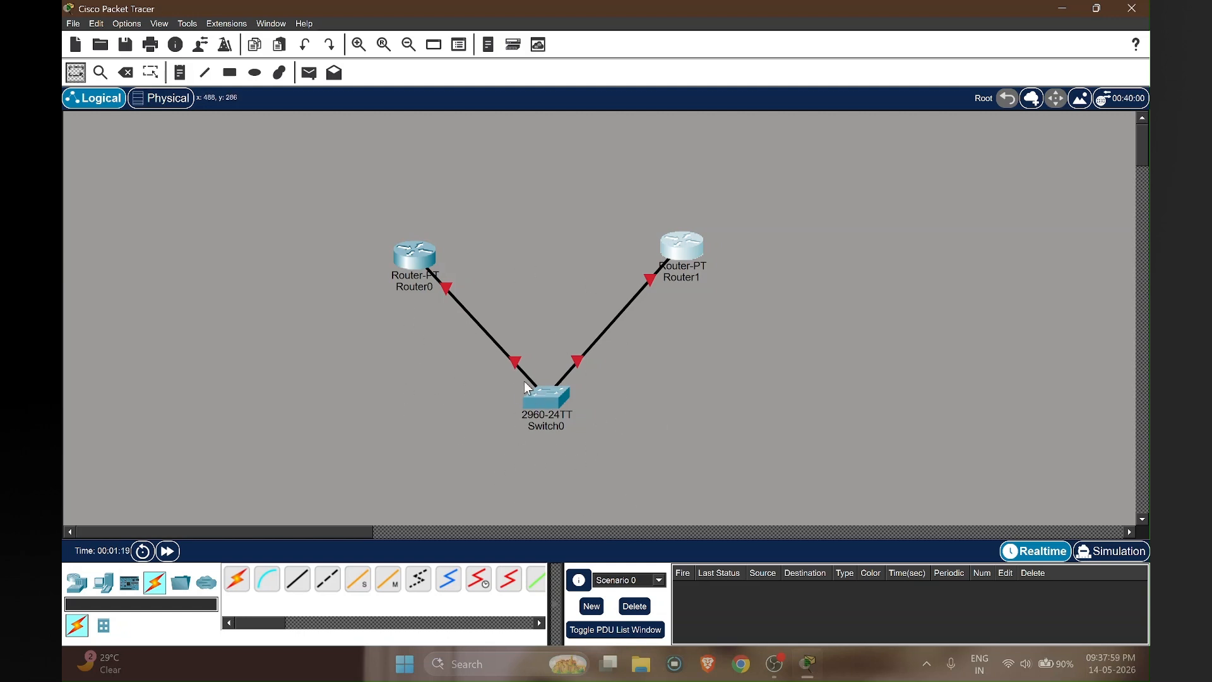
pyautogui.moveTo(529, 389)
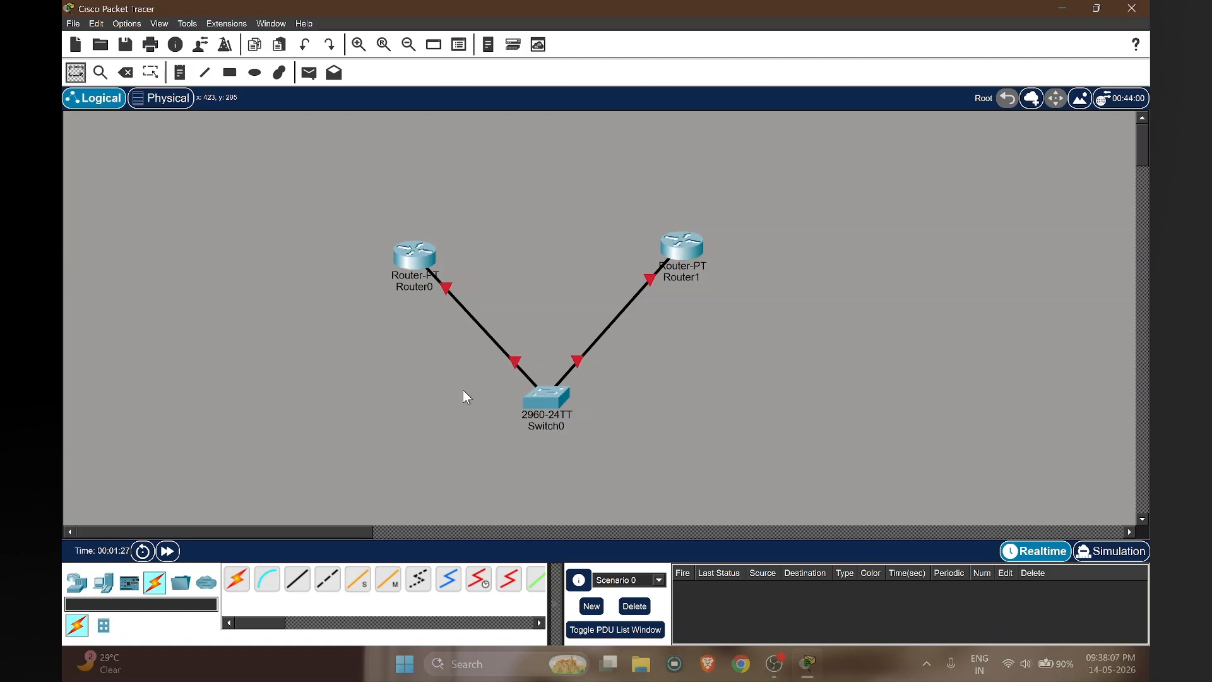
# Step: Open Router0's command line, decline the initial configuration dialog and enter global configuration mode
pyautogui.click(411, 259)
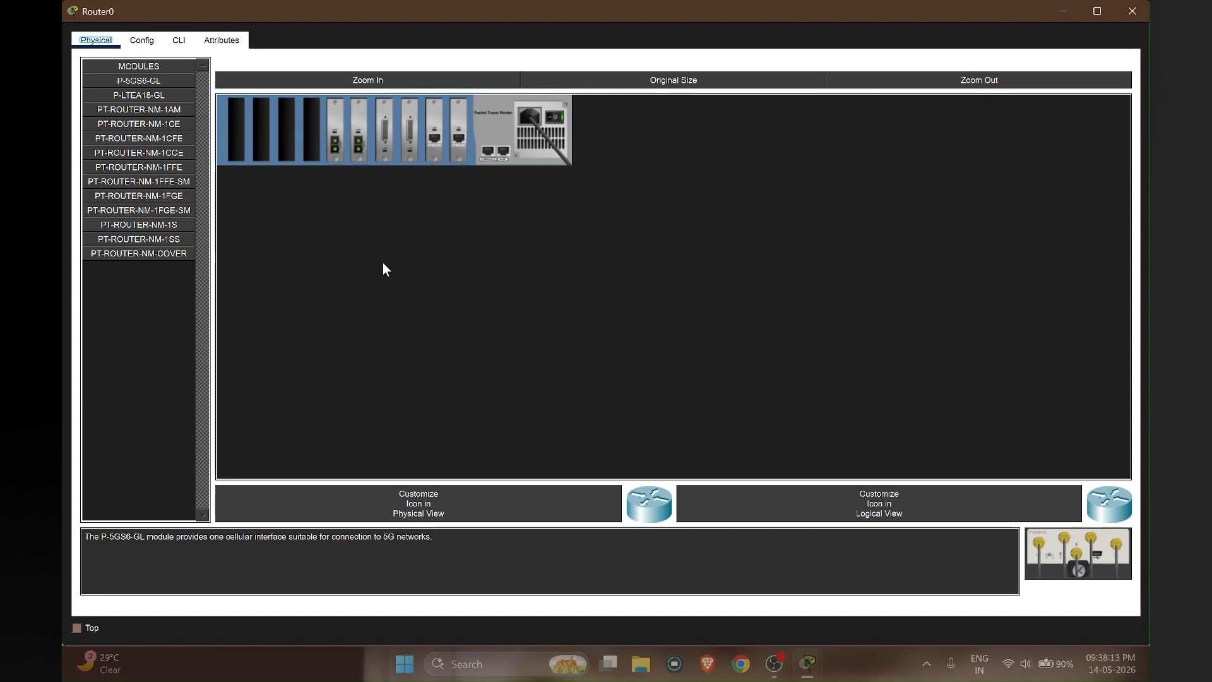
pyautogui.click(179, 40)
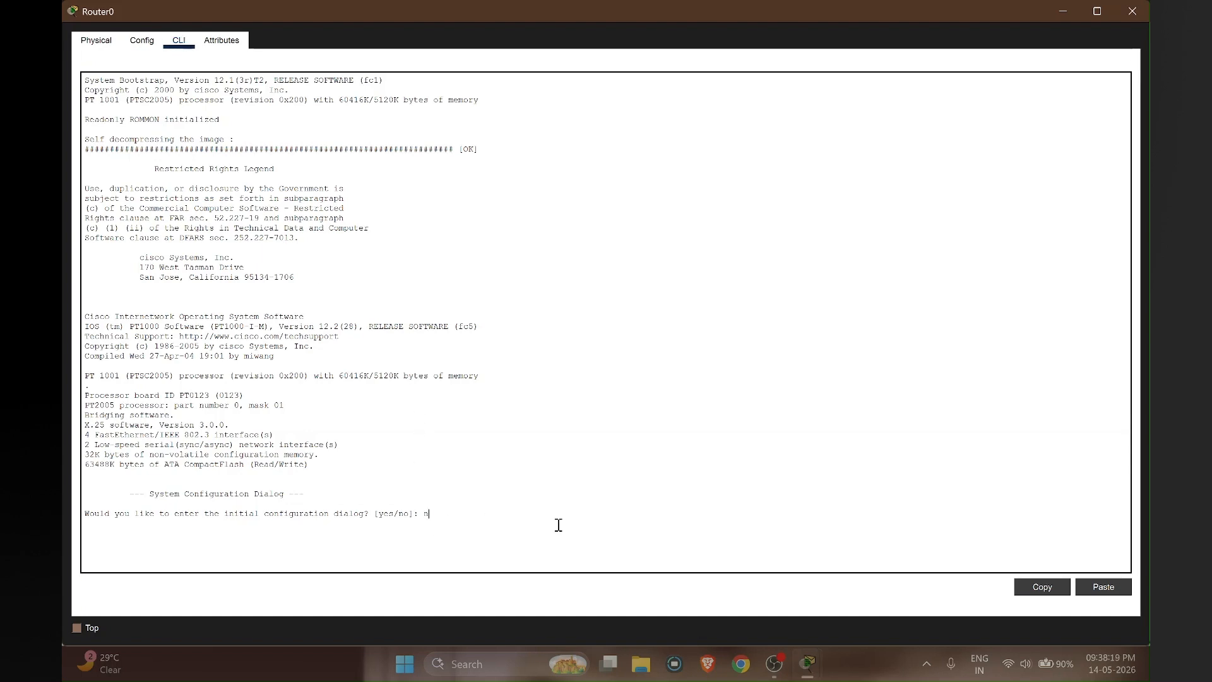
pyautogui.write('n')
pyautogui.press('Return')
pyautogui.press('Return')
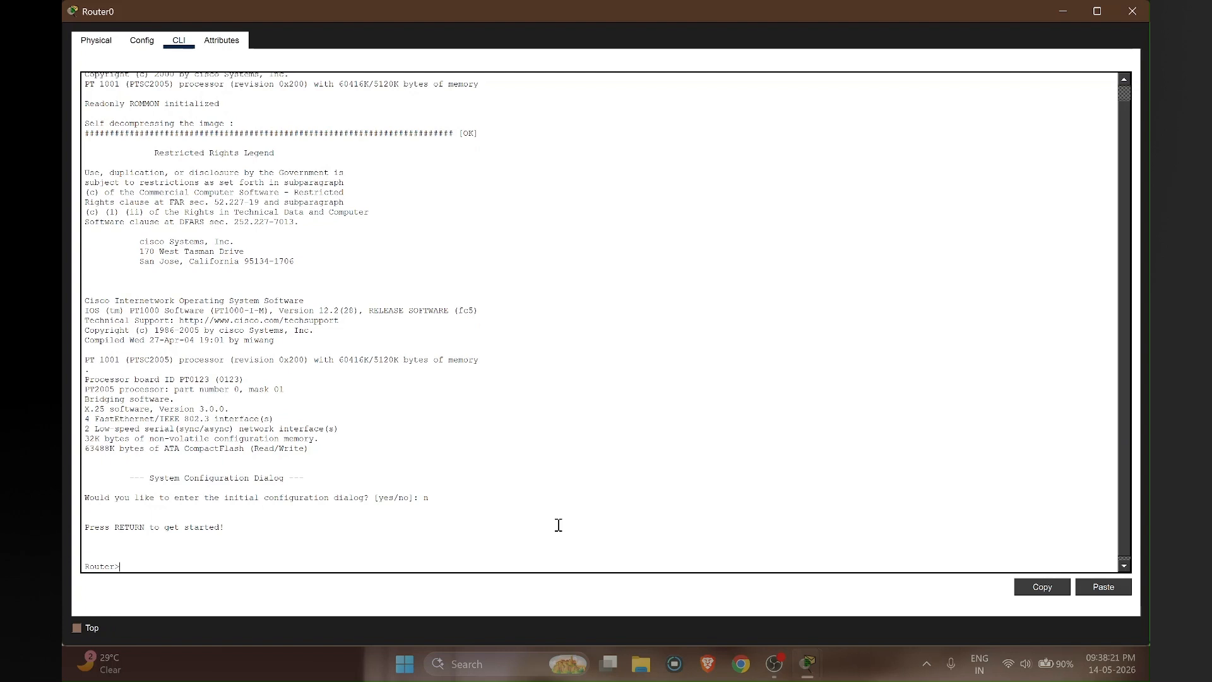
pyautogui.write('en')
pyautogui.press('Return')
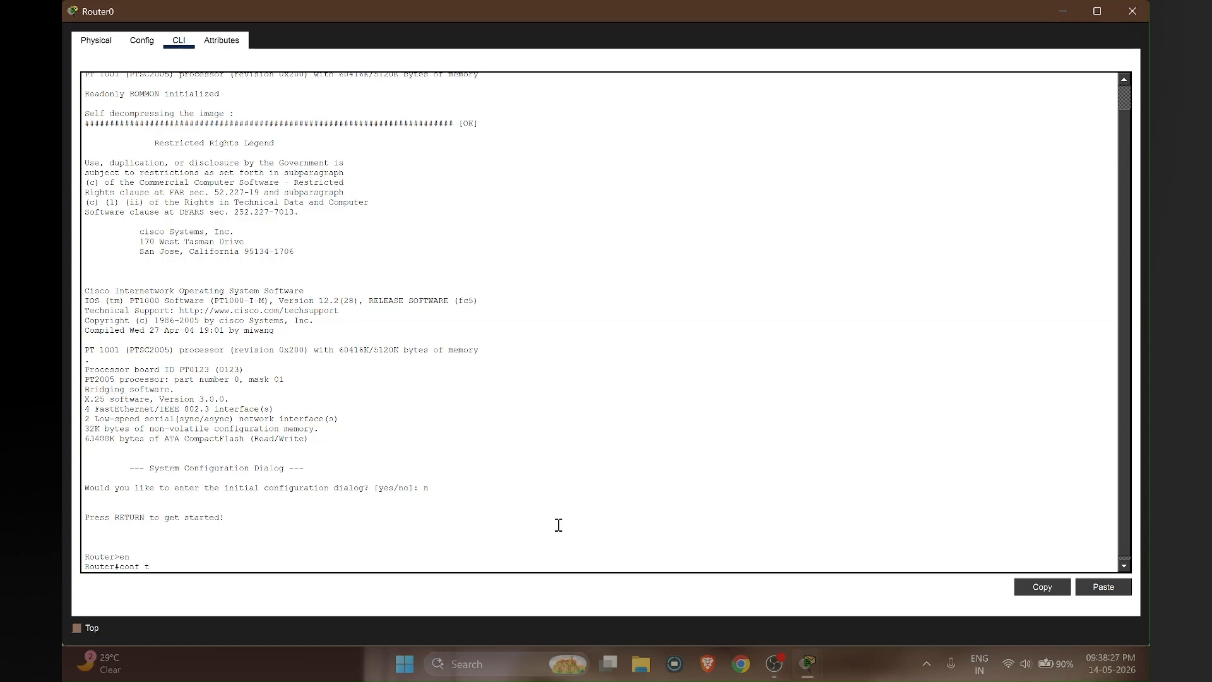
pyautogui.press('Return')
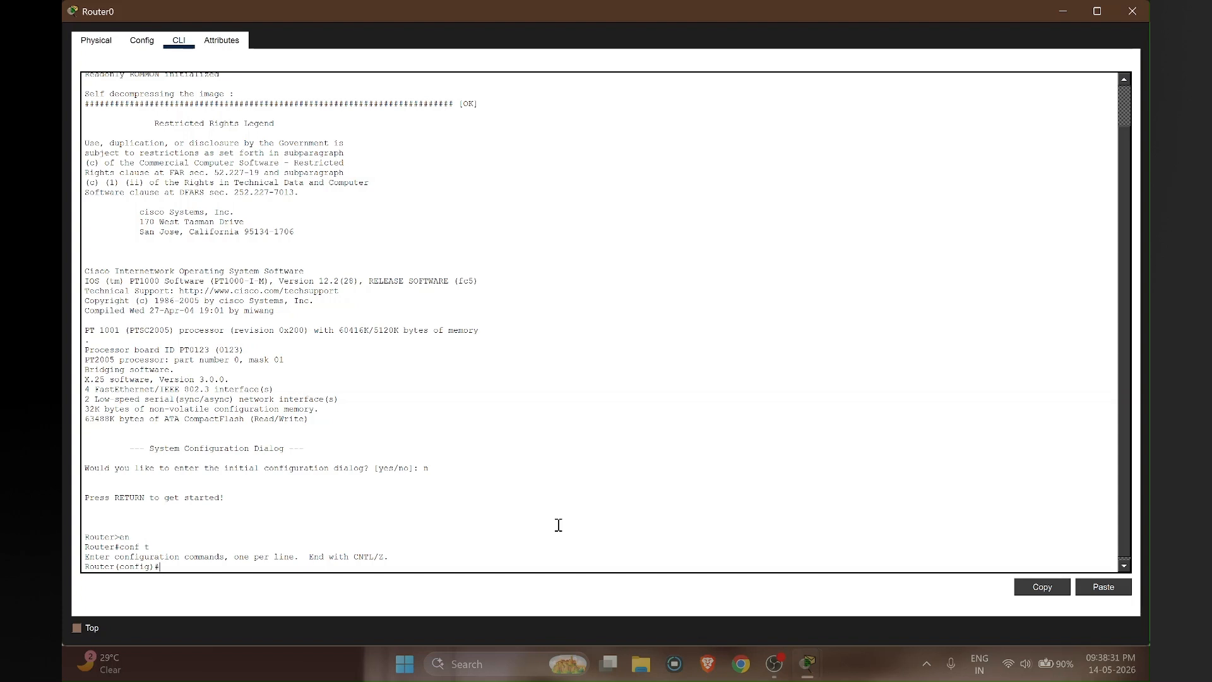
# Step: Enable Router0's interface f0/0 and assign it IP address 10.0.0.10 with mask 255.0.0.0
pyautogui.write('int f0/0')
pyautogui.press('Return')
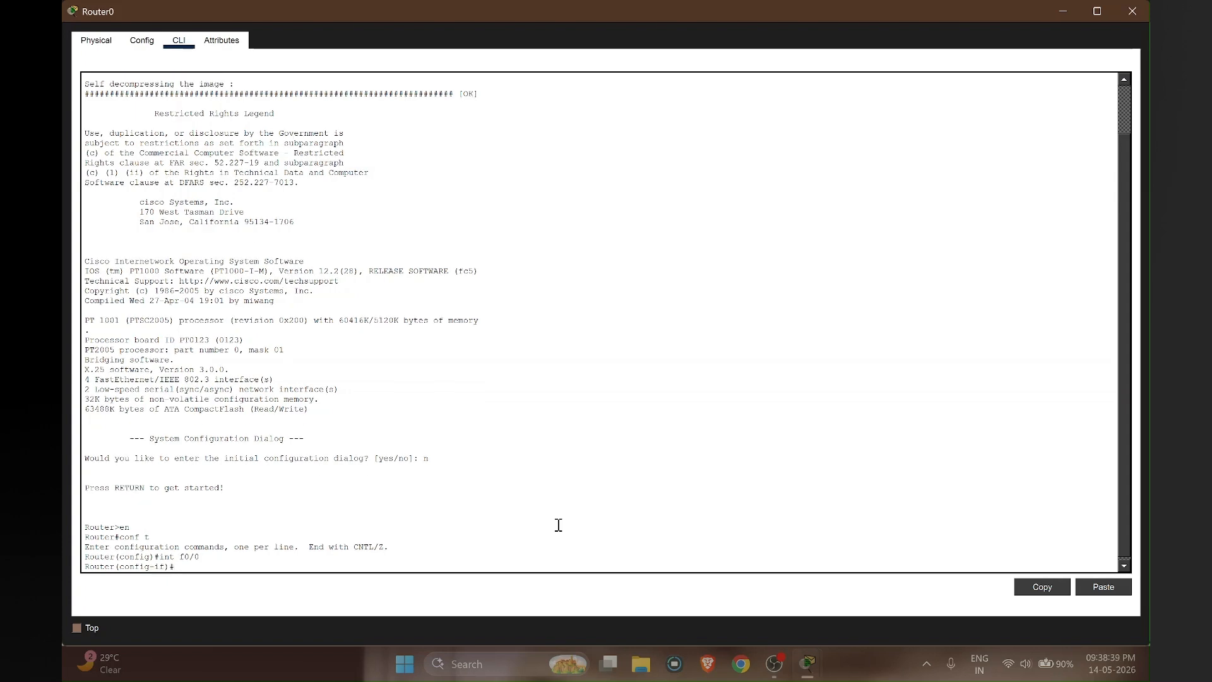
pyautogui.write('no sh')
pyautogui.press('Return')
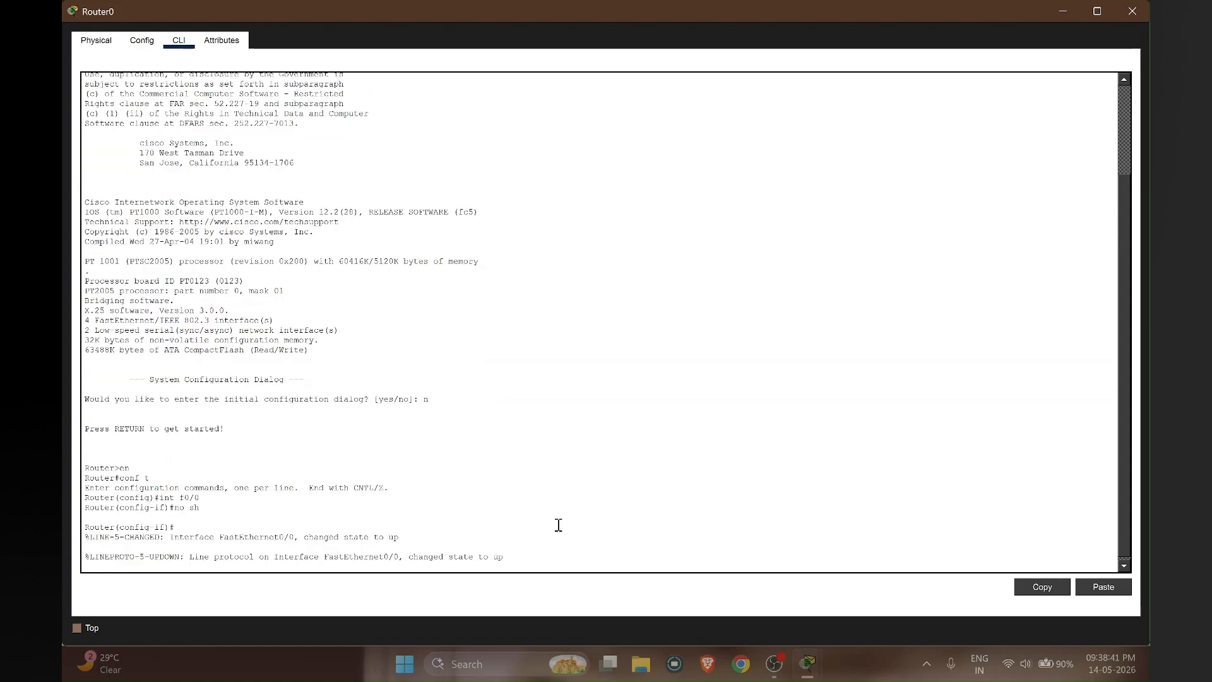
pyautogui.press('Return')
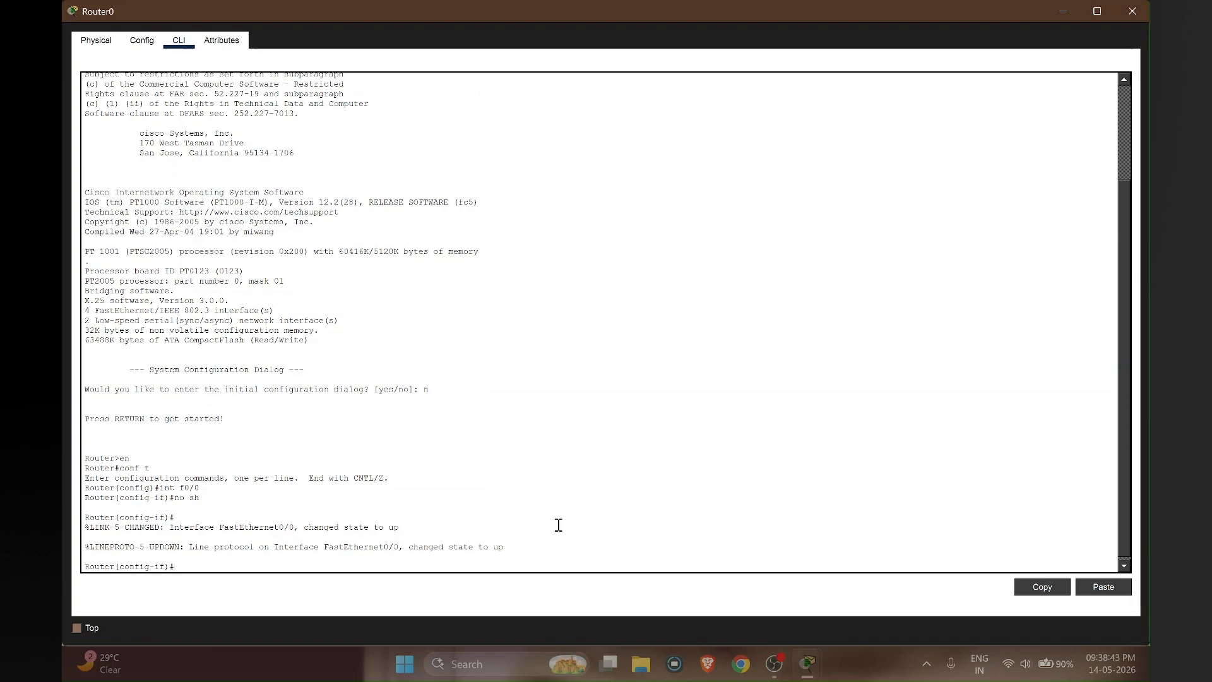
pyautogui.write('ip add 10.0.0.10 255.0.0.0')
pyautogui.press('Return')
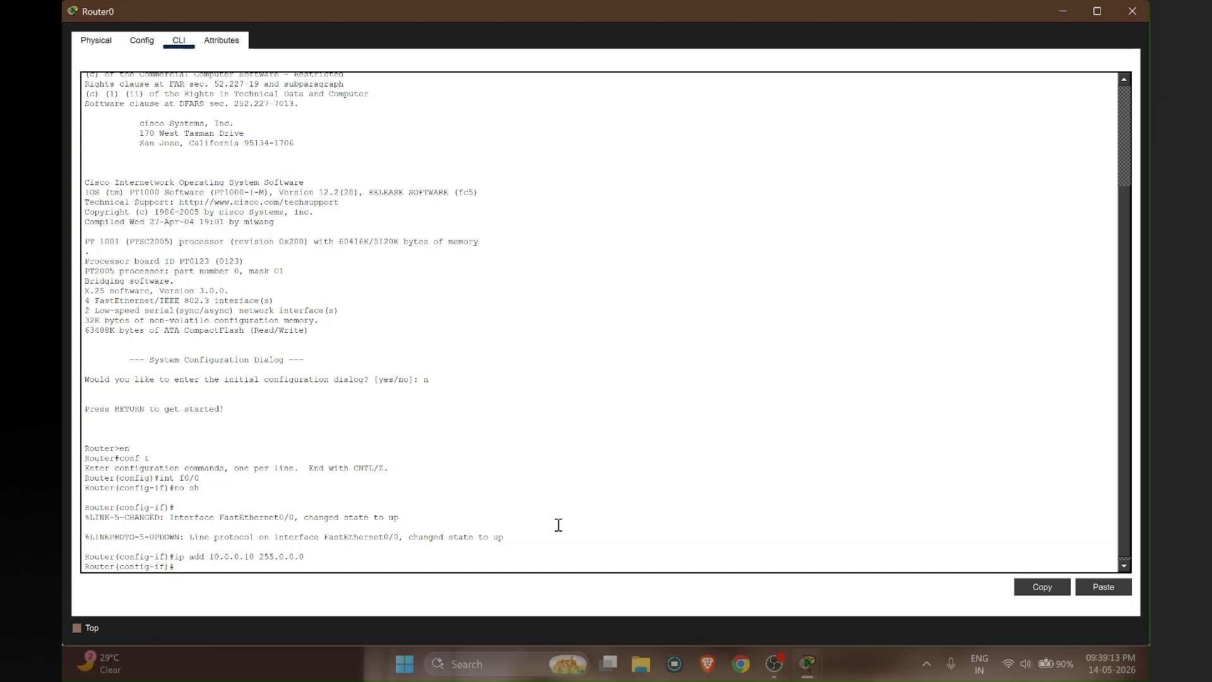
# Step: Configure OSPF process 1 on Router0 with network 10.0.0.0, wildcard 0.255.255.255, area 0, and return to privileged mode
pyautogui.write('exit')
pyautogui.press('Return')
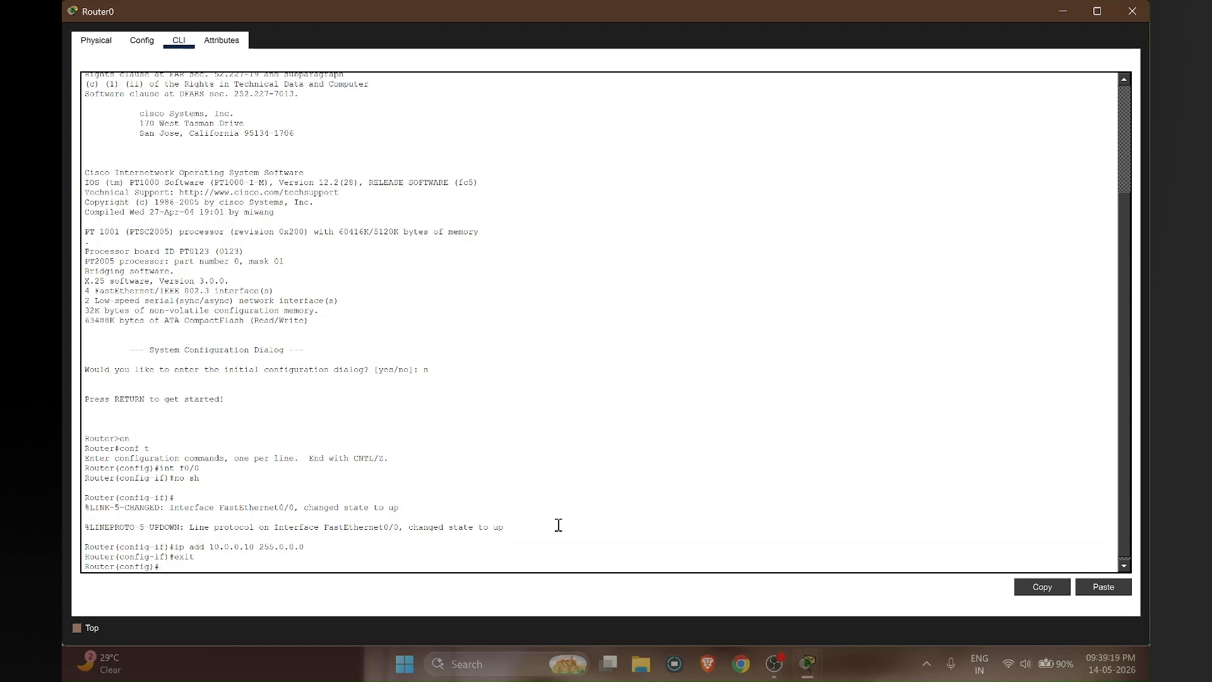
pyautogui.write('router ospf 1')
pyautogui.press('Return')
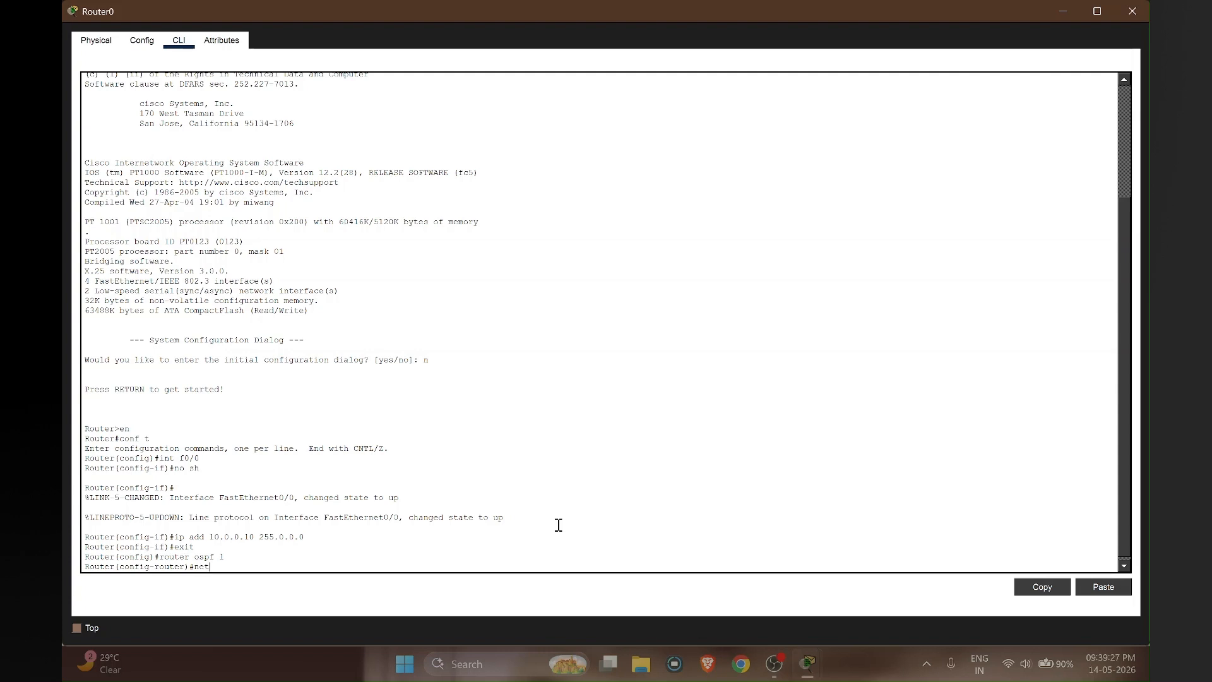
pyautogui.write('net 19')
pyautogui.press('BackSpace')
pyautogui.write('0.0.0.0 0.255.255.255 area 0')
pyautogui.press('Return')
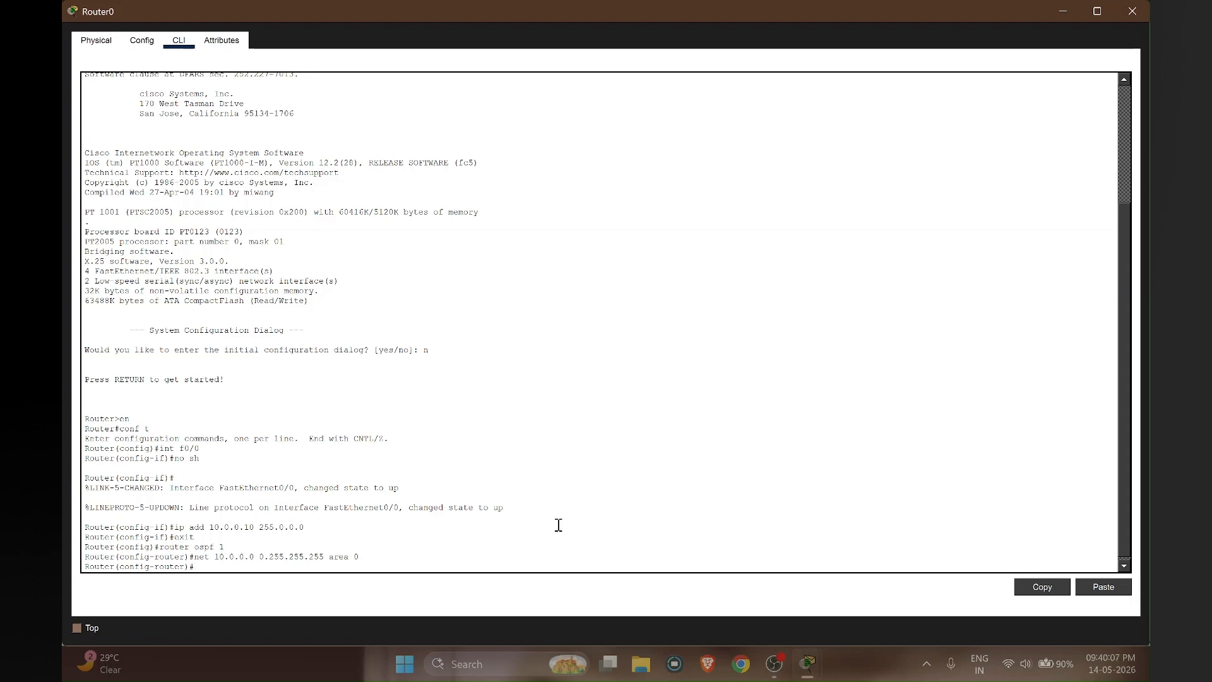
pyautogui.hotkey('ctrl', 'z')
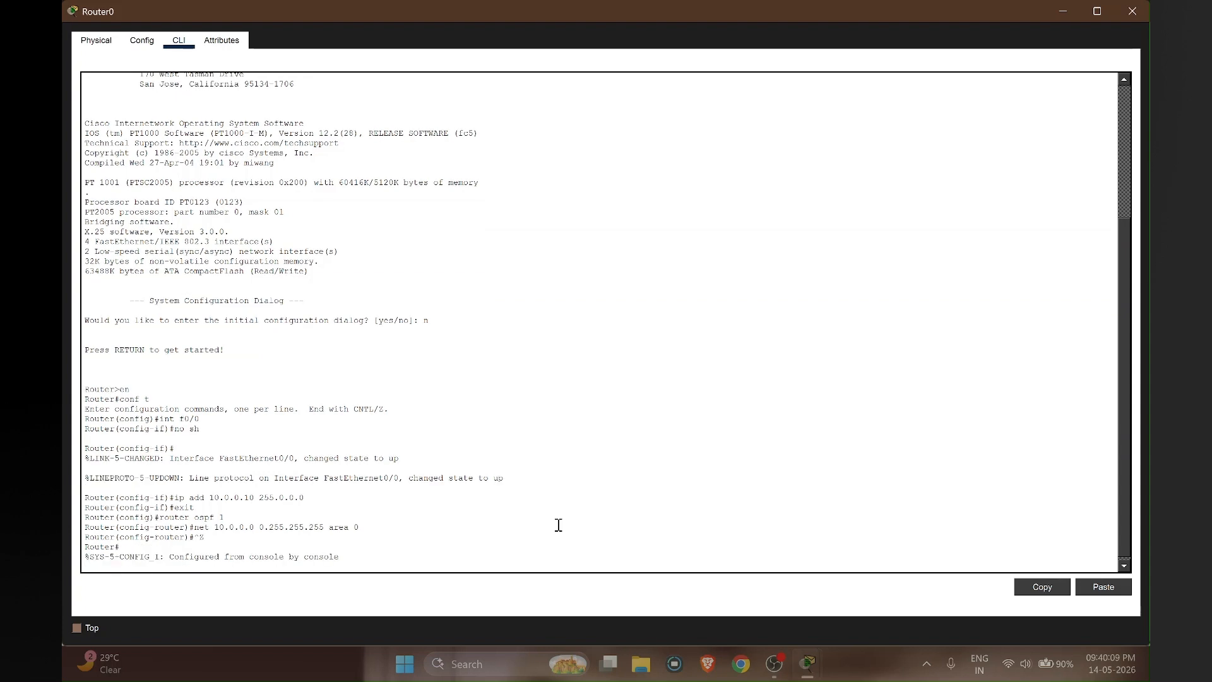
pyautogui.press('Return')
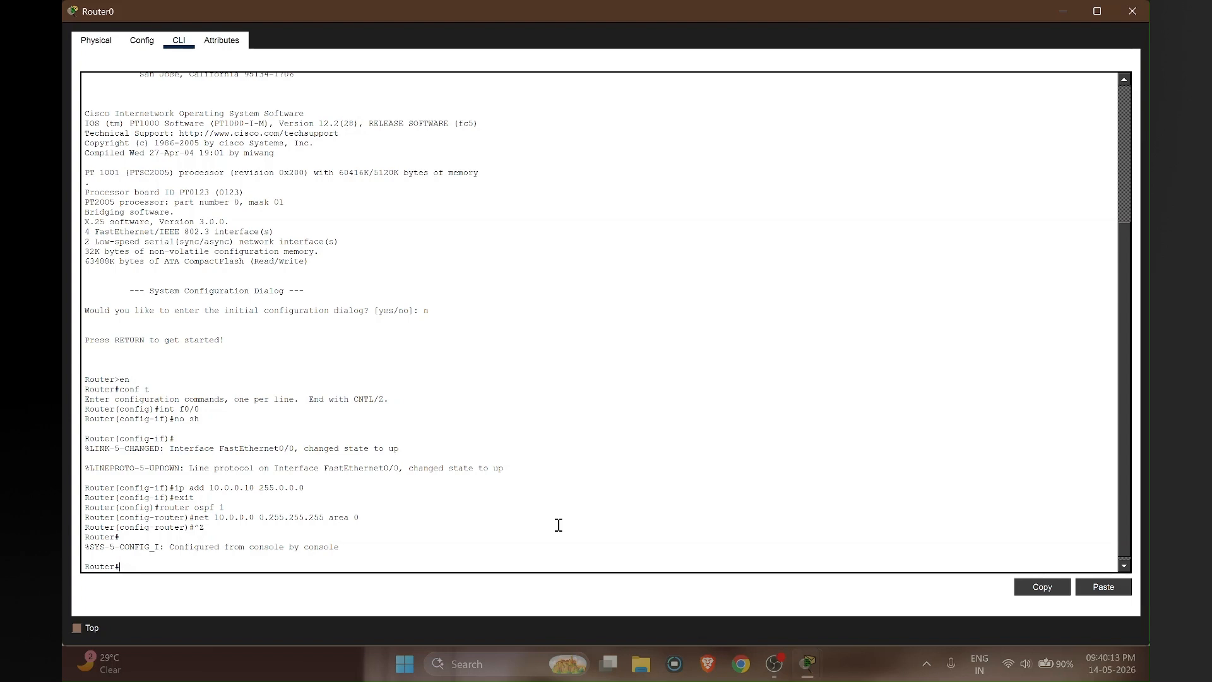
# Step: Save Router0's running configuration to the startup configuration, then reload the router and minimize its window
pyautogui.write('copy run start')
pyautogui.press('Return')
pyautogui.press('Return')
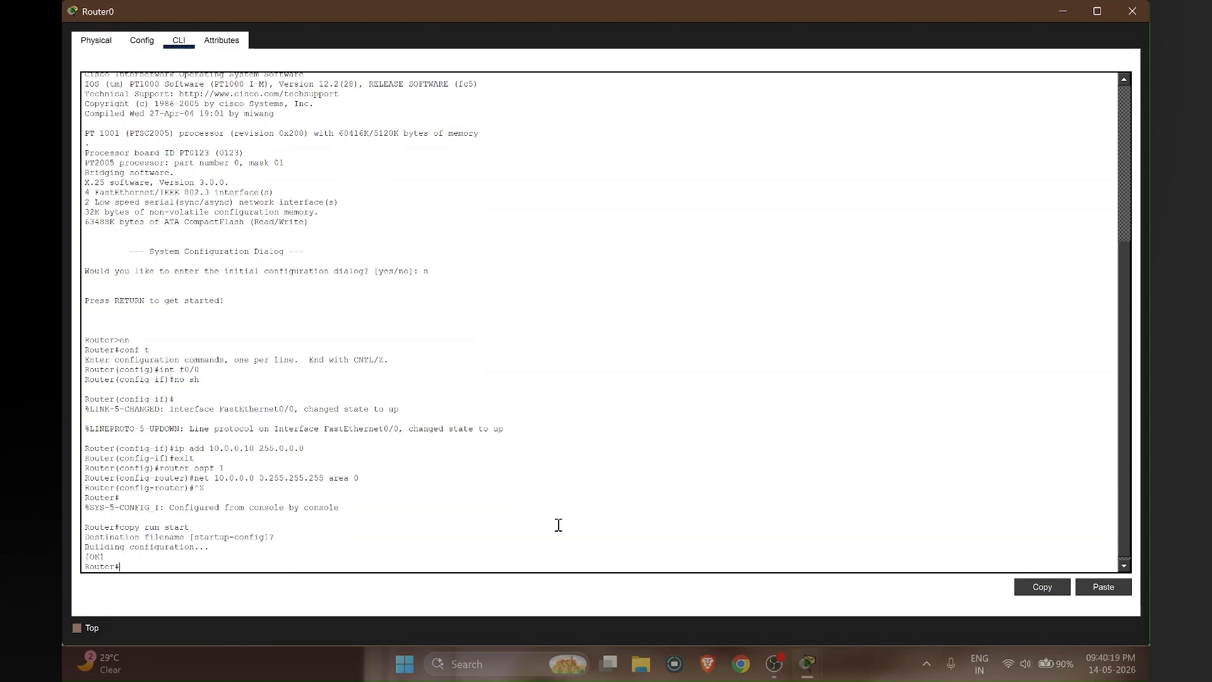
pyautogui.write('reload')
pyautogui.press('Return')
pyautogui.press('Return')
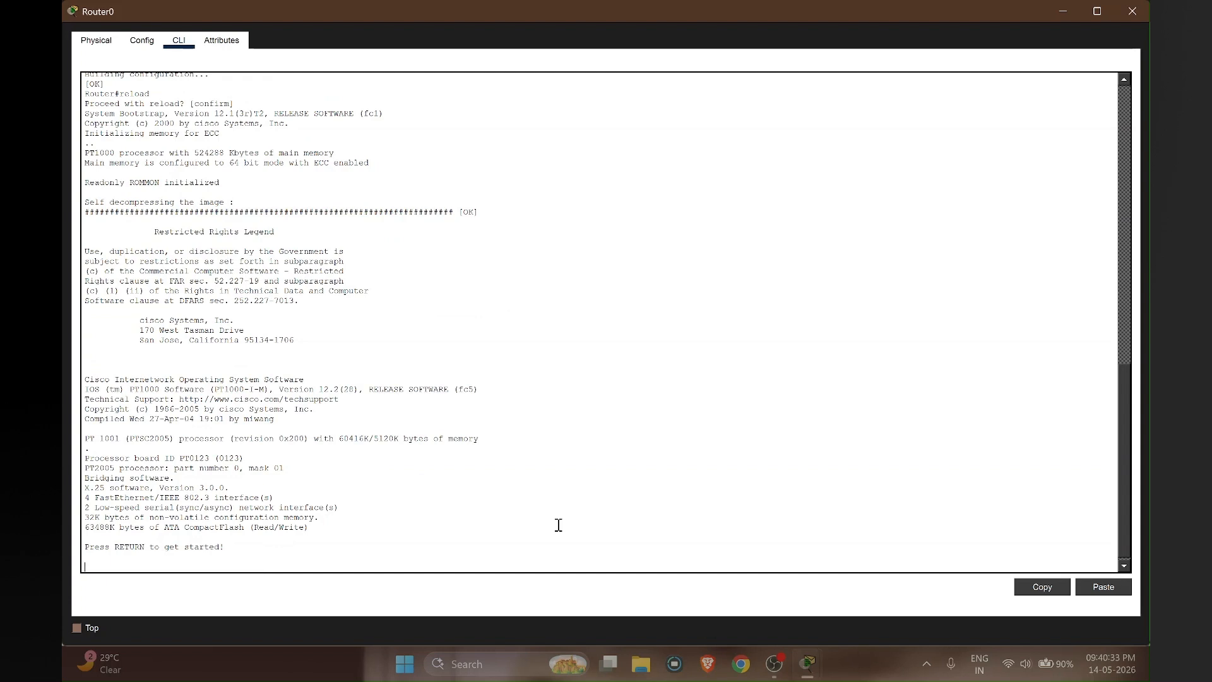
pyautogui.press('Return')
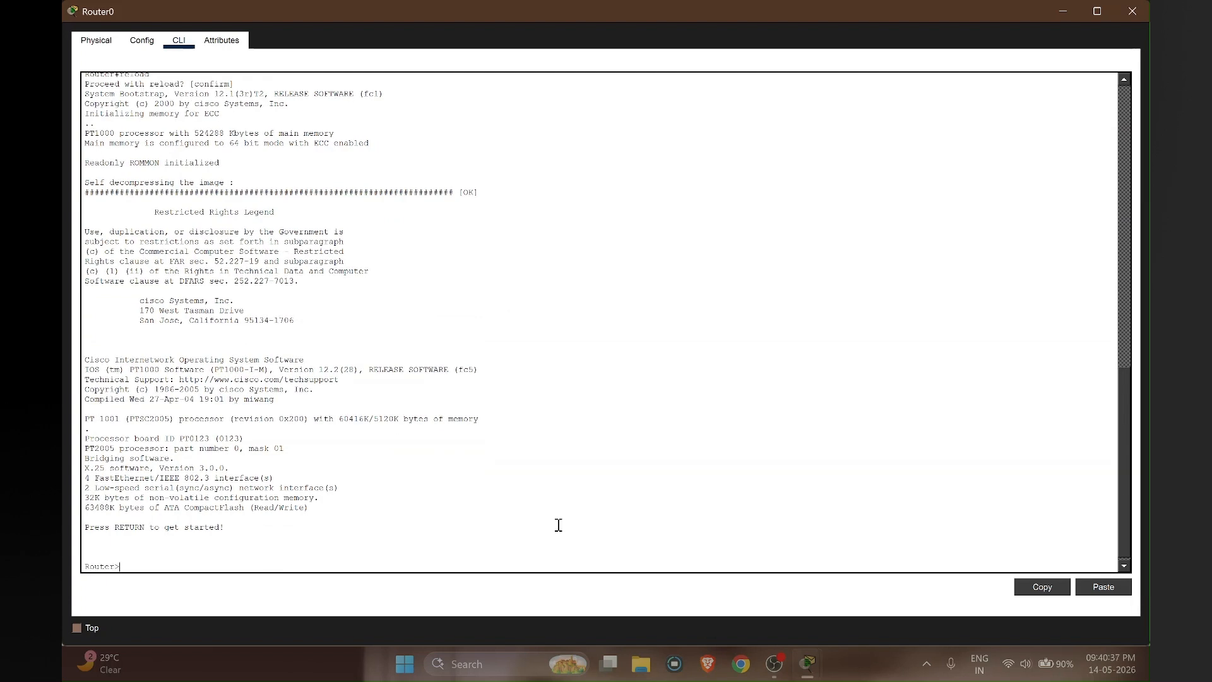
pyautogui.click(1064, 11)
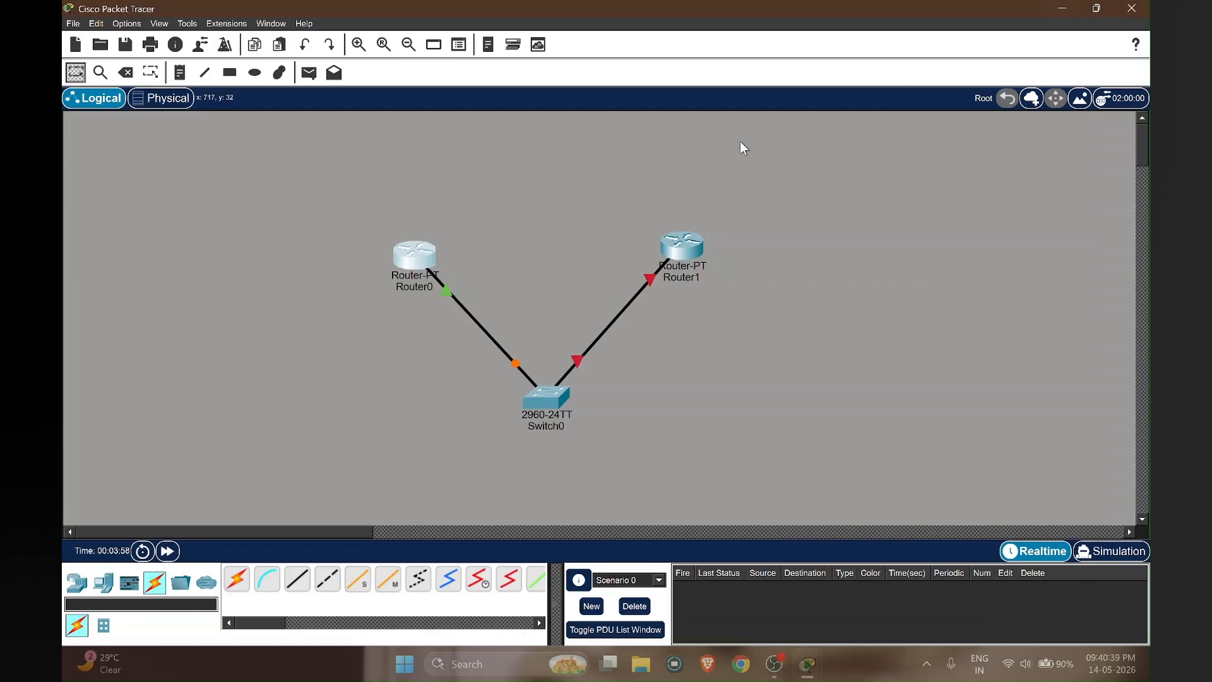
# Step: Open Router1's command line, decline the initial configuration dialog and enter global configuration mode
pyautogui.doubleClick(680, 241)
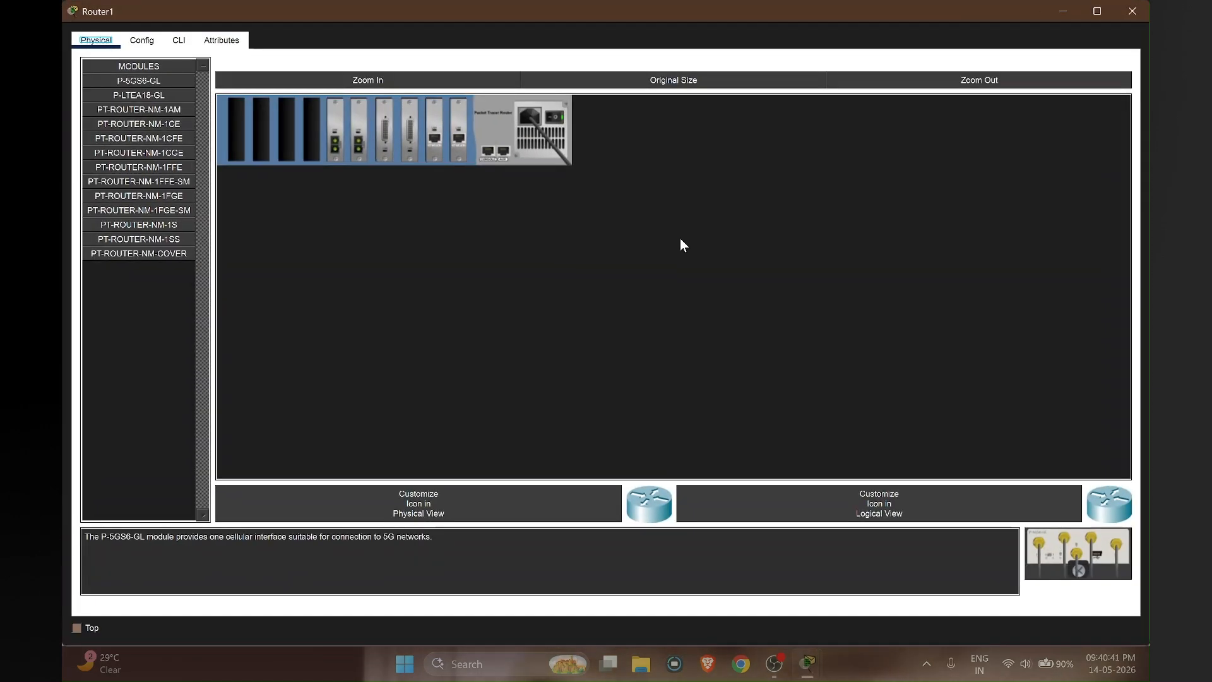
pyautogui.click(179, 40)
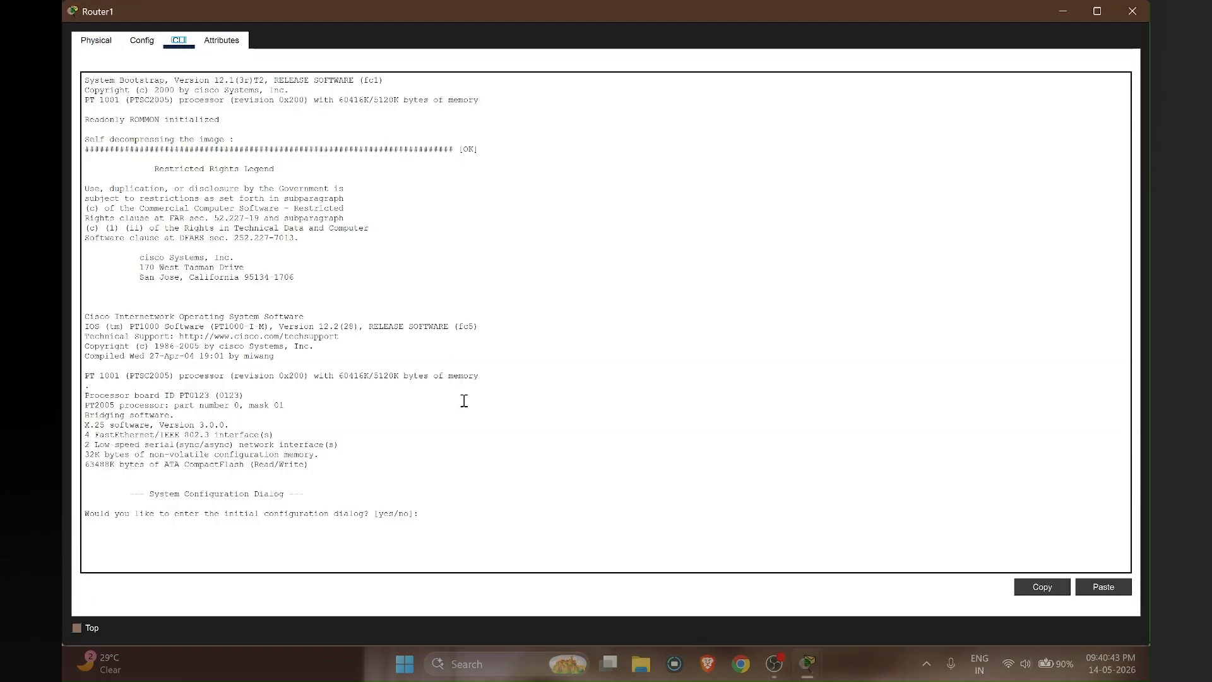
pyautogui.click(446, 516)
pyautogui.write('n')
pyautogui.press('Return')
pyautogui.press('Return')
pyautogui.write('er>e')
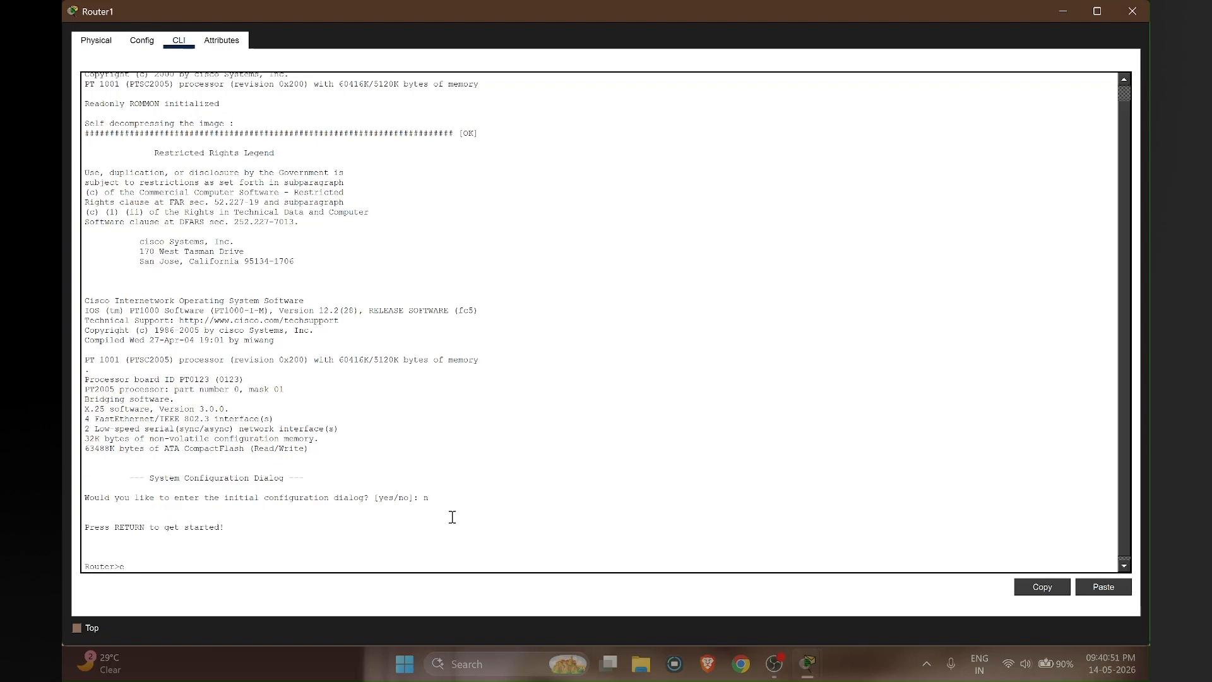
pyautogui.write('n')
pyautogui.press('Return')
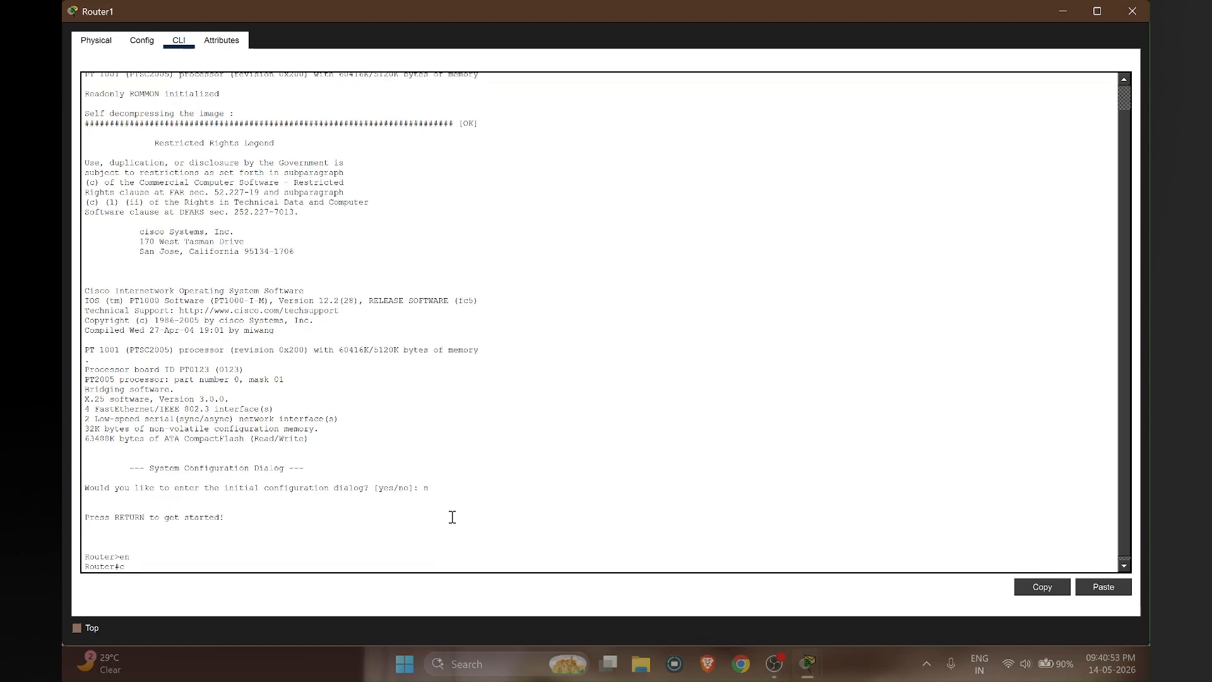
pyautogui.write('conf t')
pyautogui.press('Return')
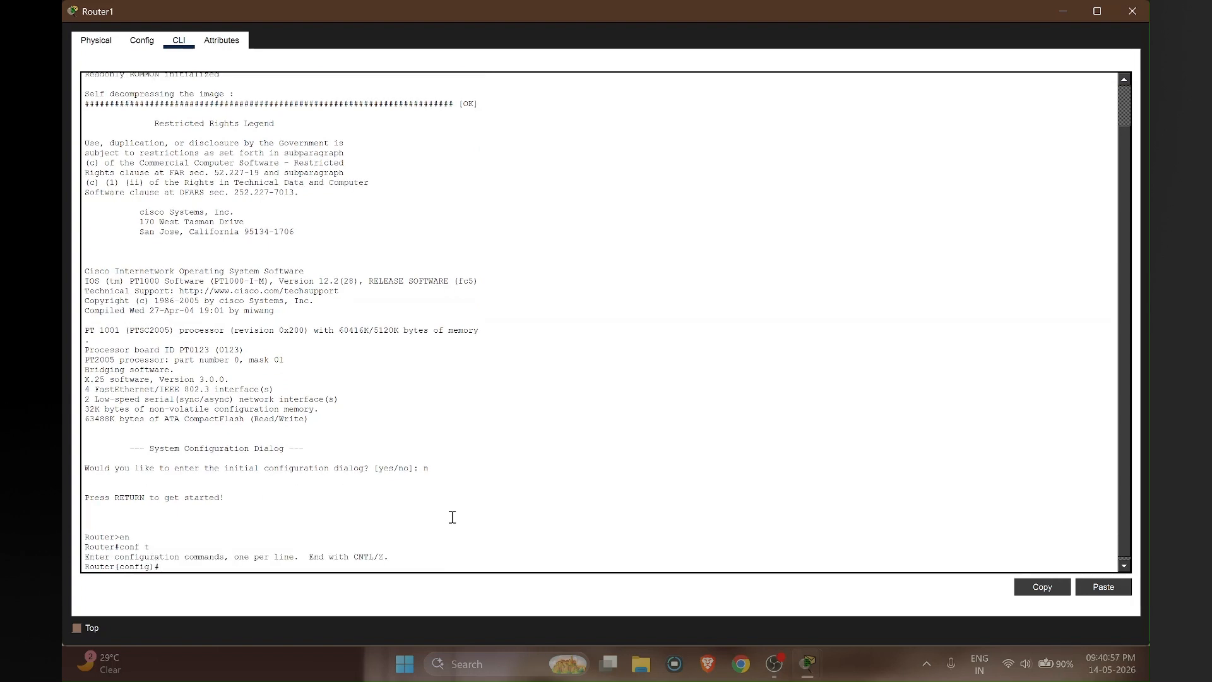
# Step: Enable Router1's interface f0/0, assign it IP address 10.0.0.9 with mask 255.0.0.0, and return to global configuration mode
pyautogui.write('int f0/0')
pyautogui.press('Return')
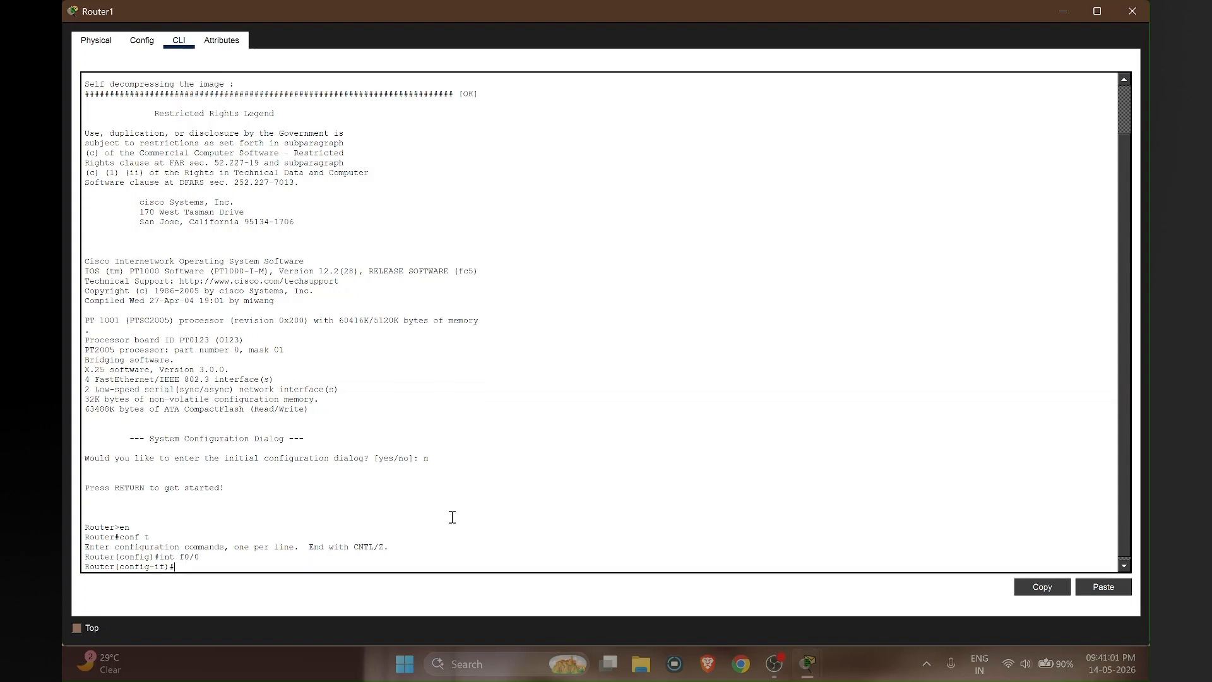
pyautogui.write('no sh')
pyautogui.press('Return')
pyautogui.press('Return')
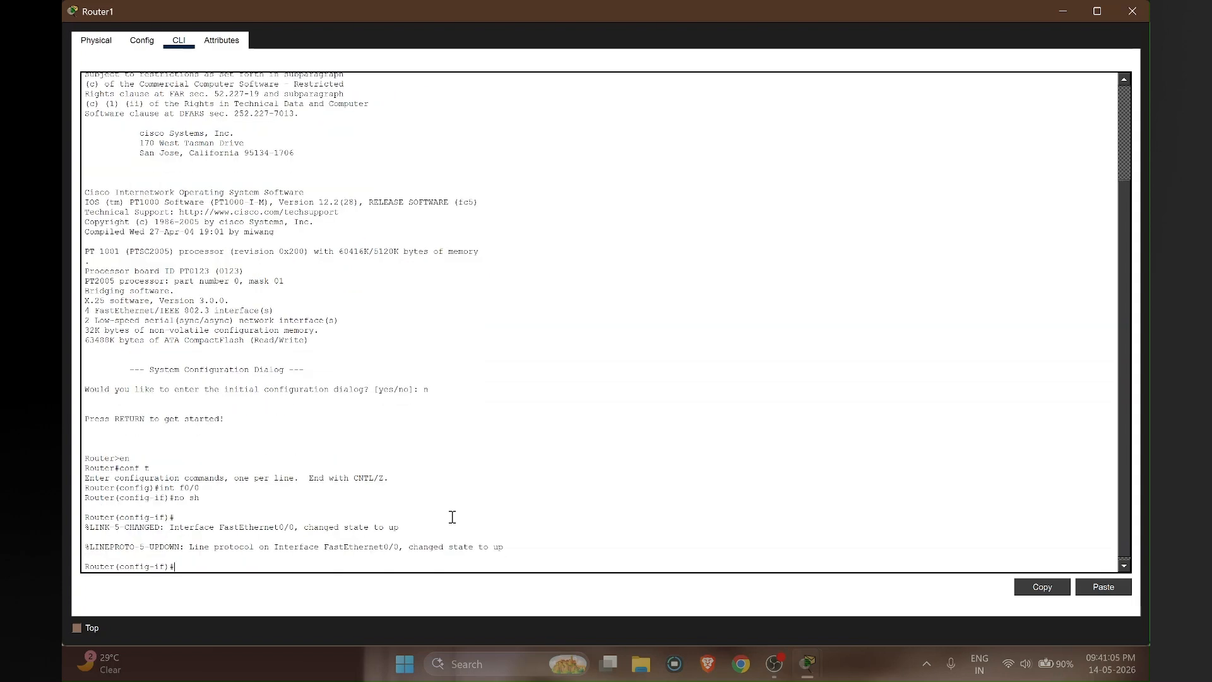
pyautogui.write('ip add 10.0.0.9 255.0.0.0')
pyautogui.press('Return')
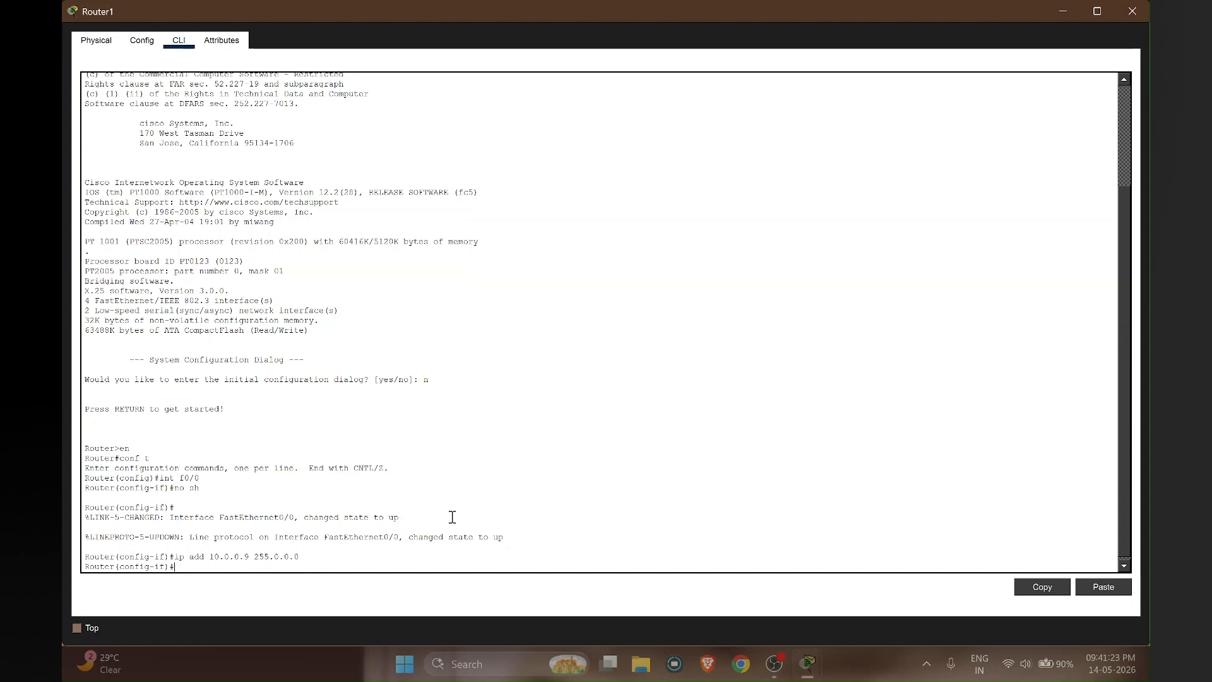
pyautogui.write('cxit')
pyautogui.press('Return')
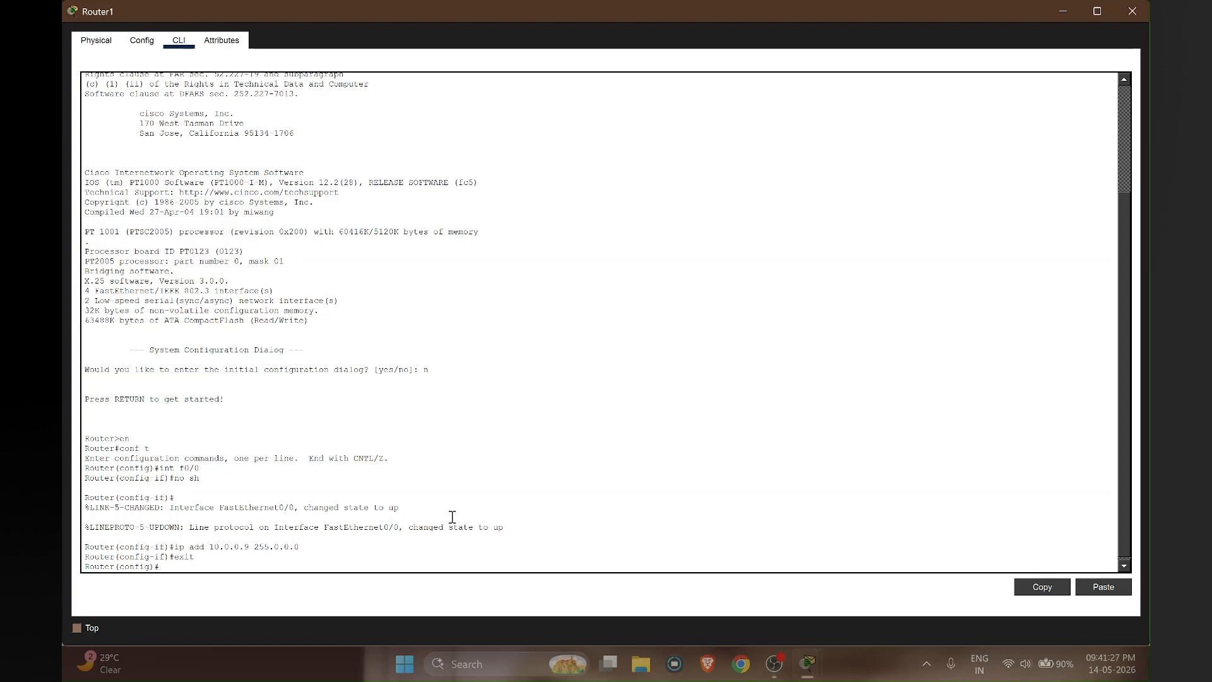
# Step: Configure OSPF process 2 on Router1 with network 10.0.0.0, wildcard 0.255.255.255, area 0, and return to privileged mode
pyautogui.write('router ospf 2')
pyautogui.press('Return')
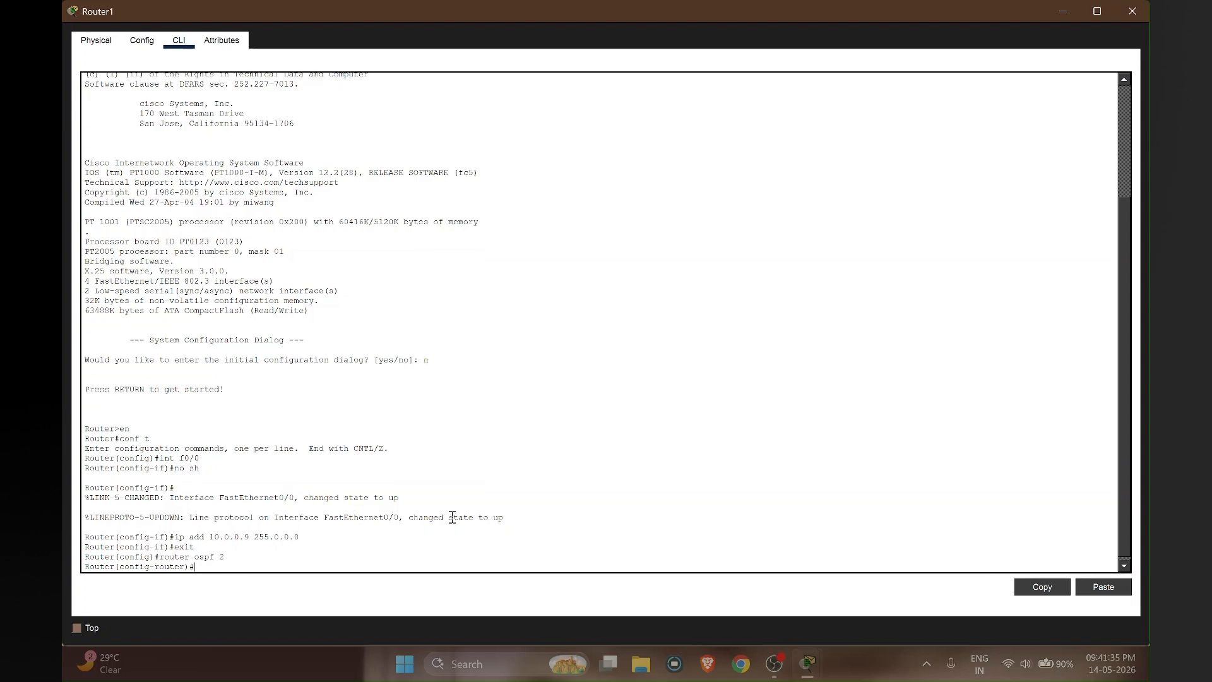
pyautogui.write('net 10.0.0.0 0.255.255.255 area -0')
pyautogui.press('Return')
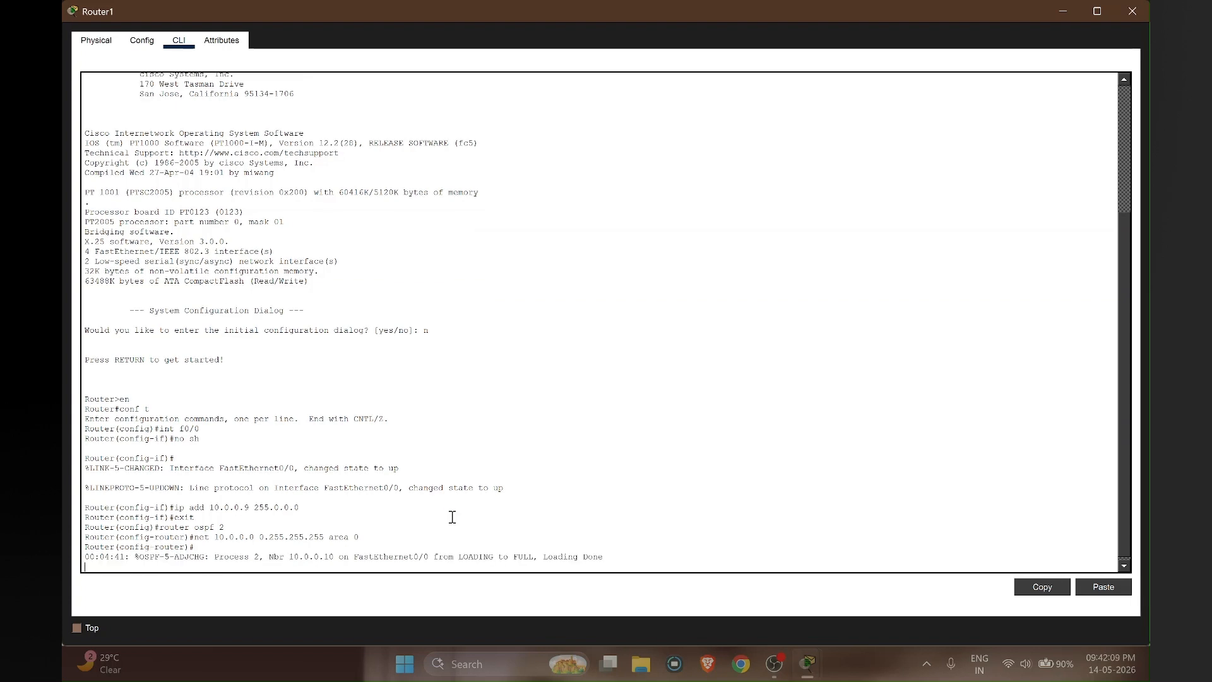
pyautogui.press('Return')
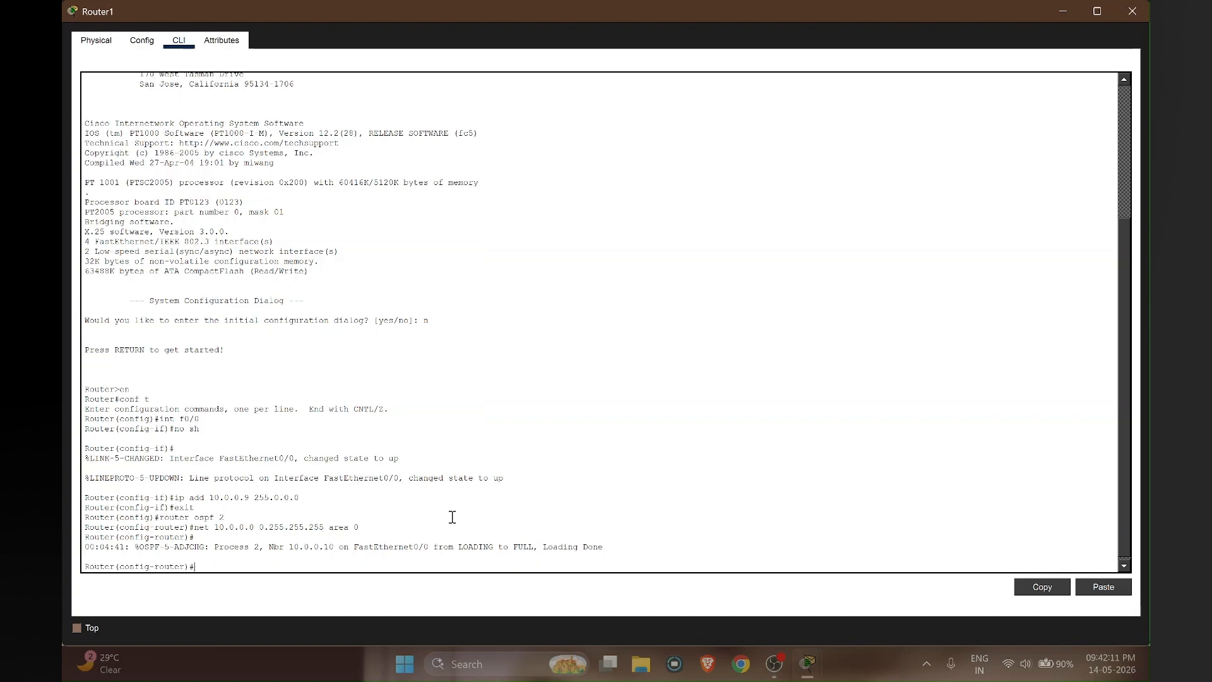
pyautogui.hotkey('ctrl', 'z')
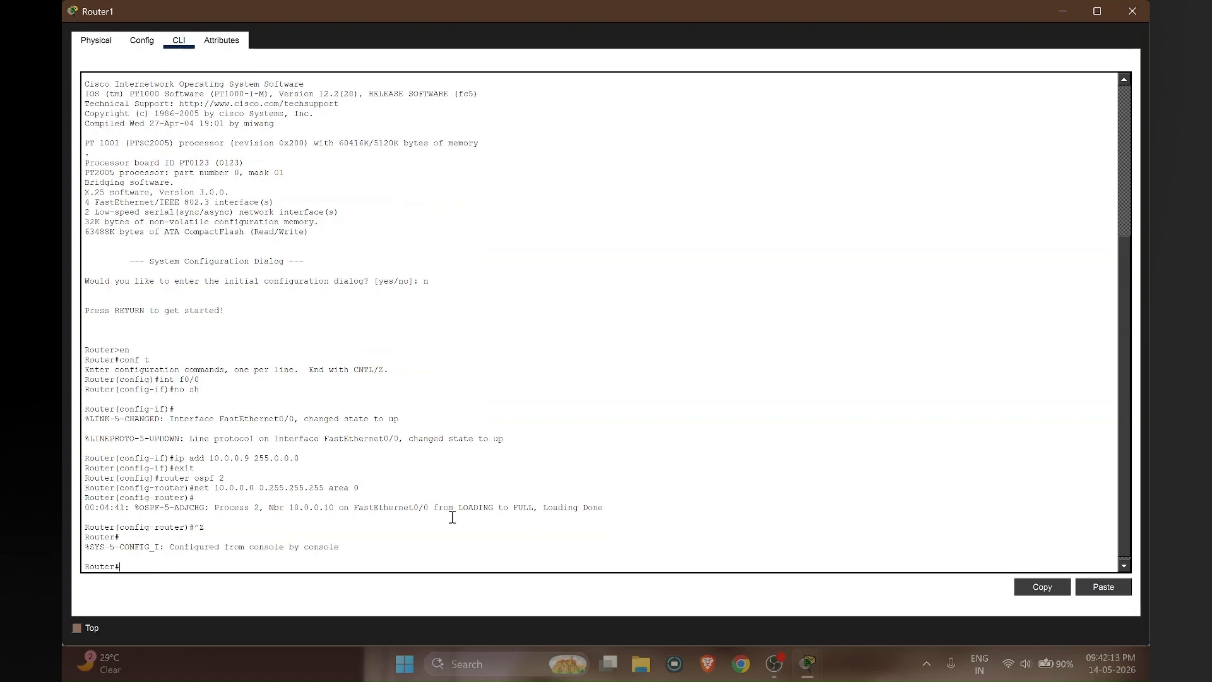
# Step: Save Router1's running configuration to the startup configuration, then reload the router
pyautogui.write('copy run start')
pyautogui.press('Return')
pyautogui.press('Return')
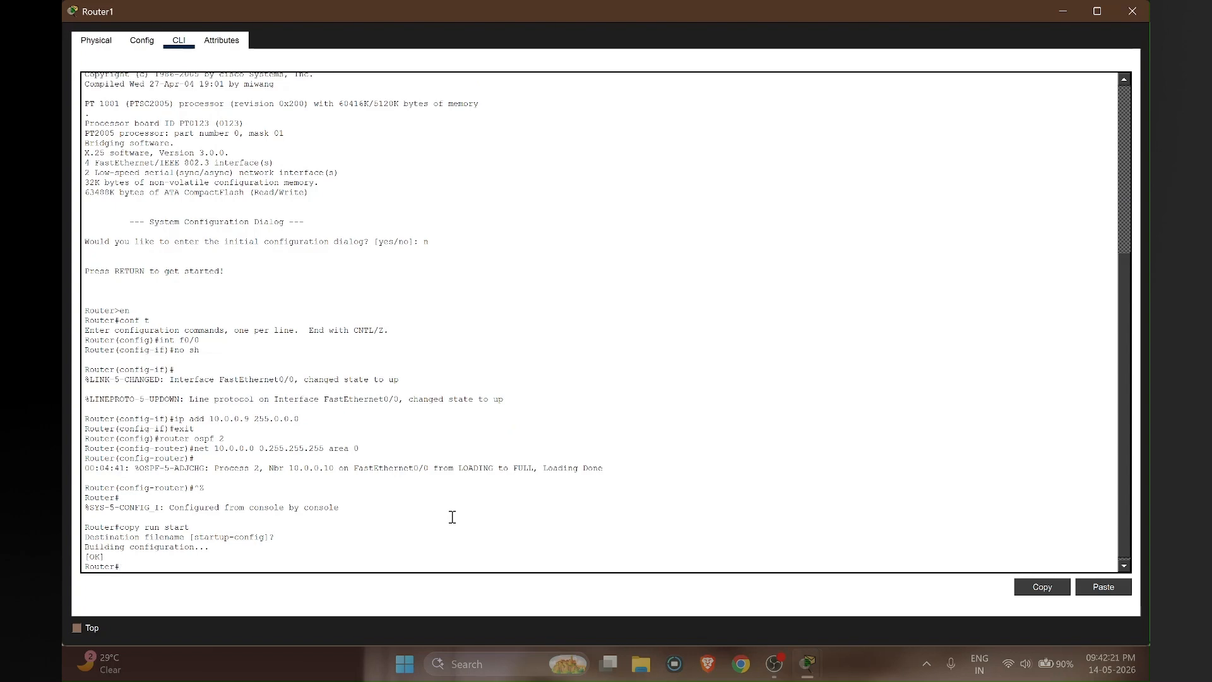
pyautogui.write('reload')
pyautogui.press('Return')
pyautogui.press('Return')
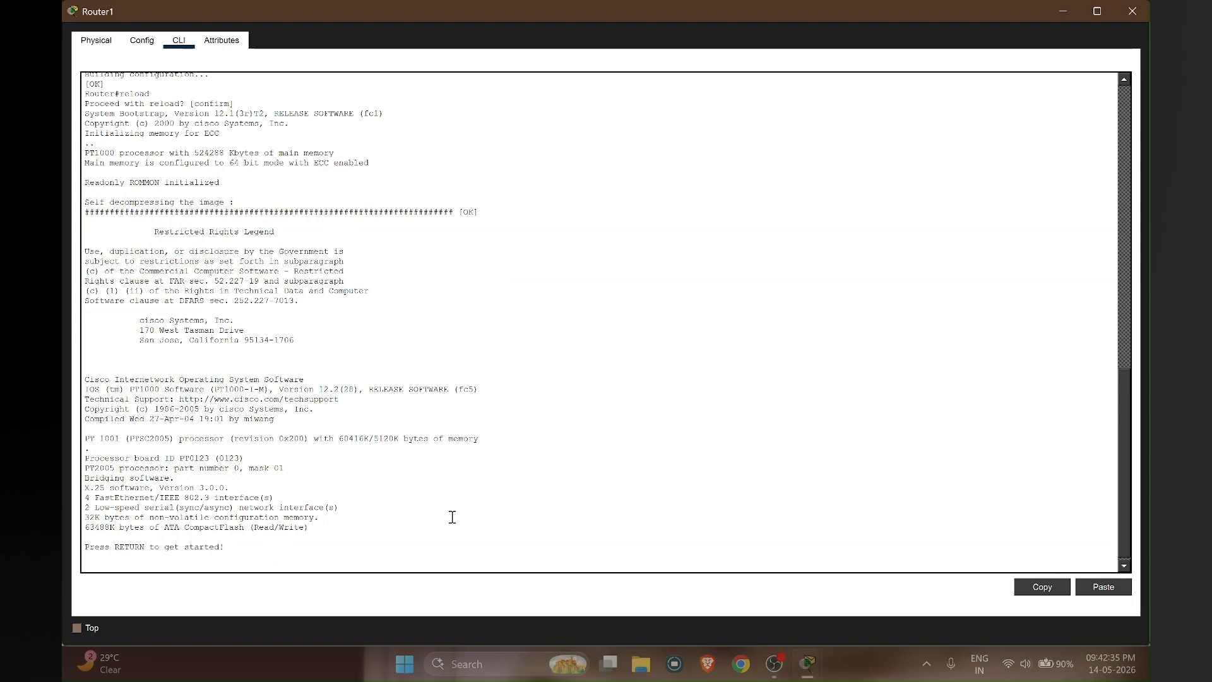
# Step: Enter privileged mode on the reloaded Router1 and examine its OSPF interface details
pyautogui.press('Return')
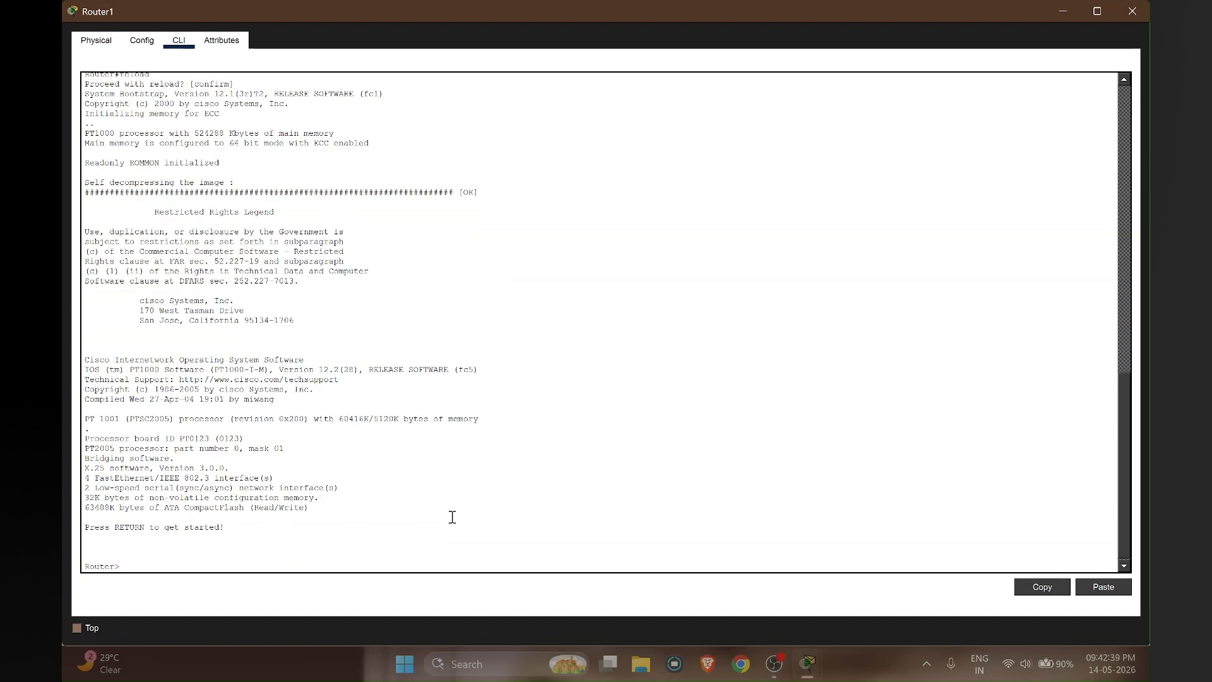
pyautogui.write('en')
pyautogui.press('Return')
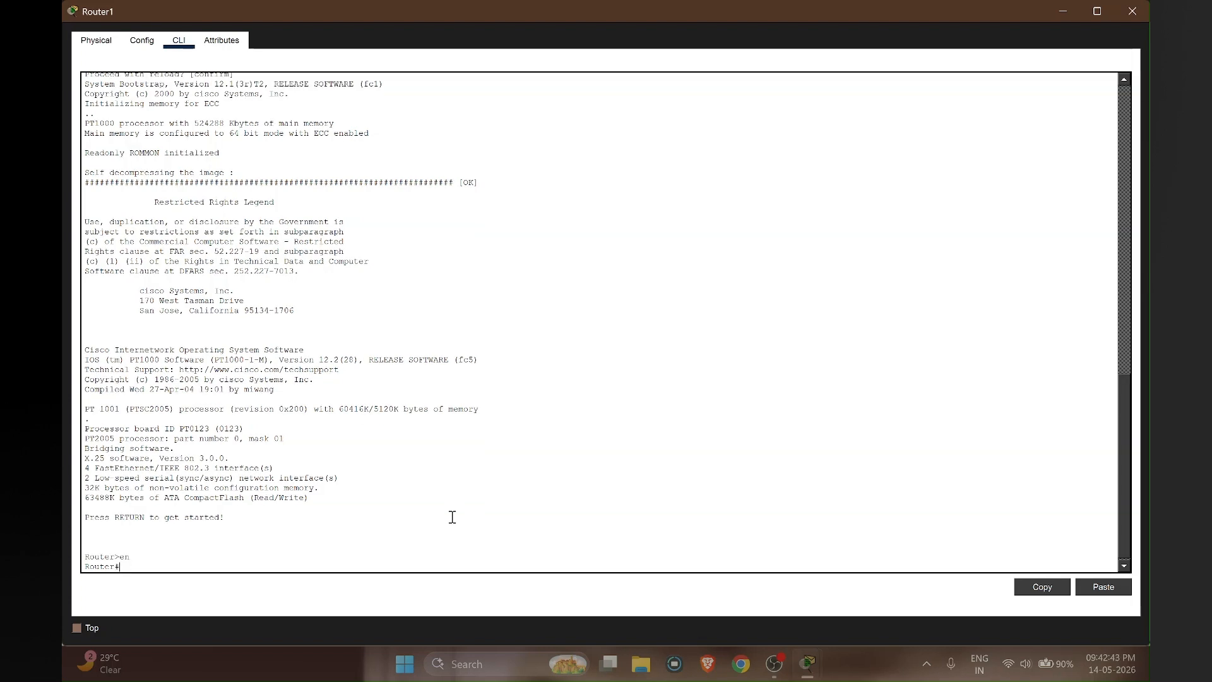
pyautogui.write('sh ip ospf int')
pyautogui.press('Return')
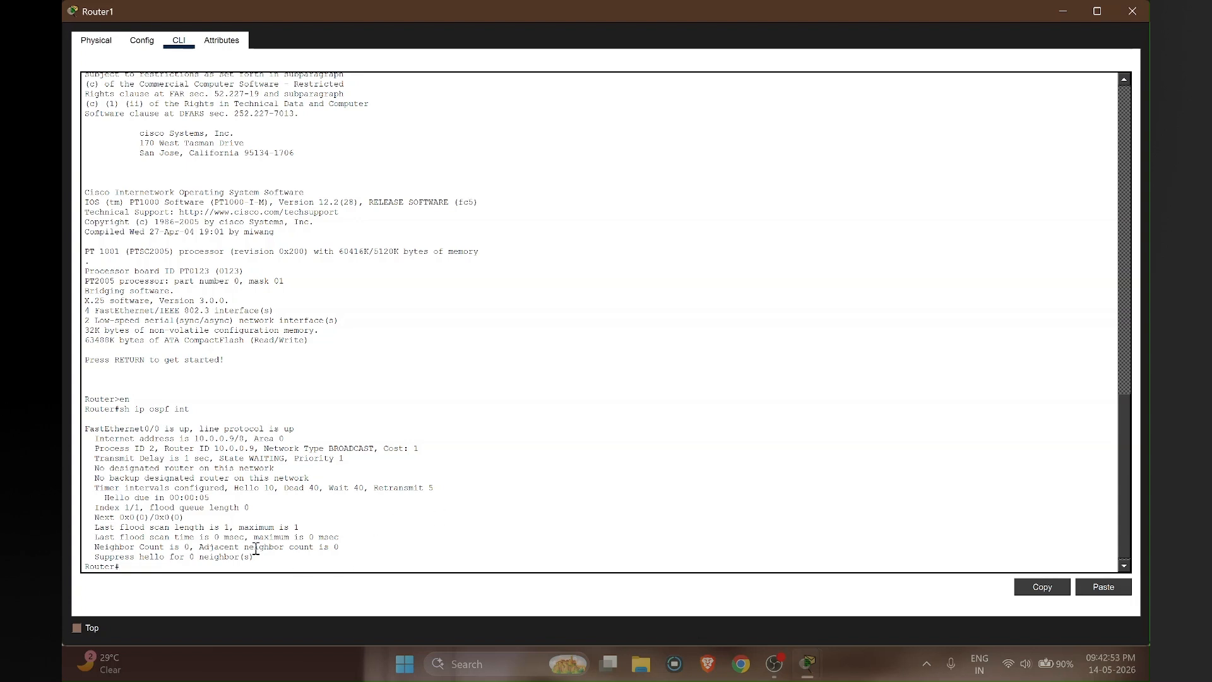
pyautogui.moveTo(255, 558); pyautogui.dragTo(79, 427)
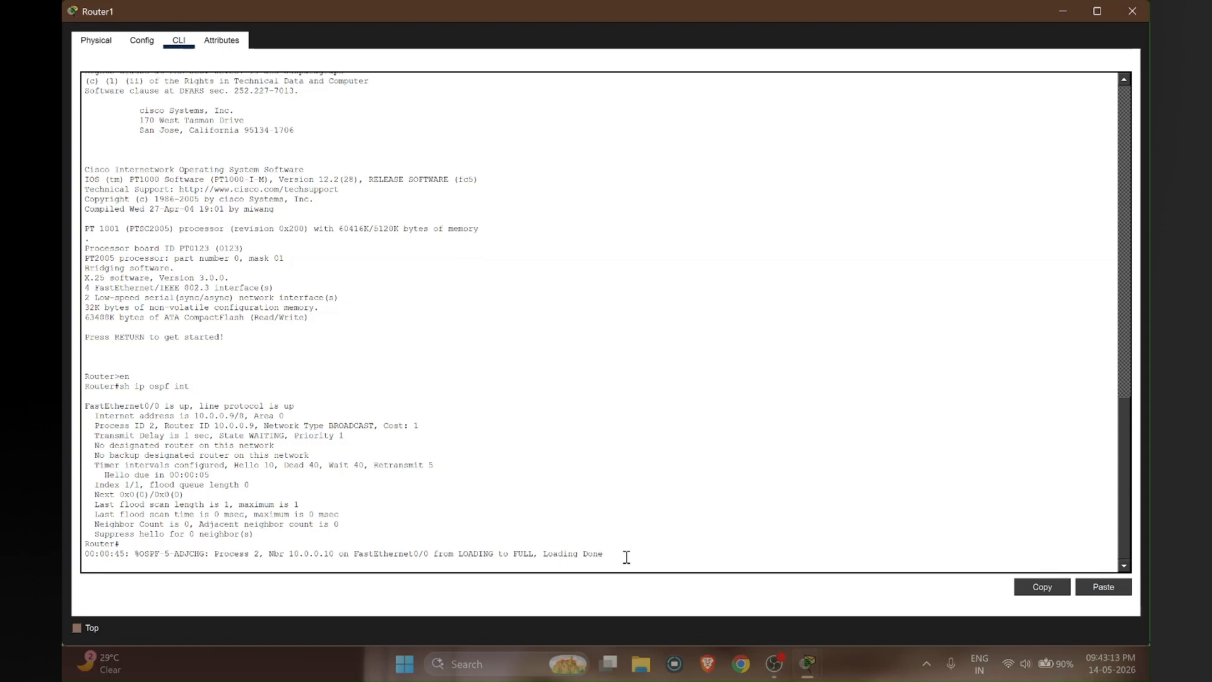
pyautogui.press('Return')
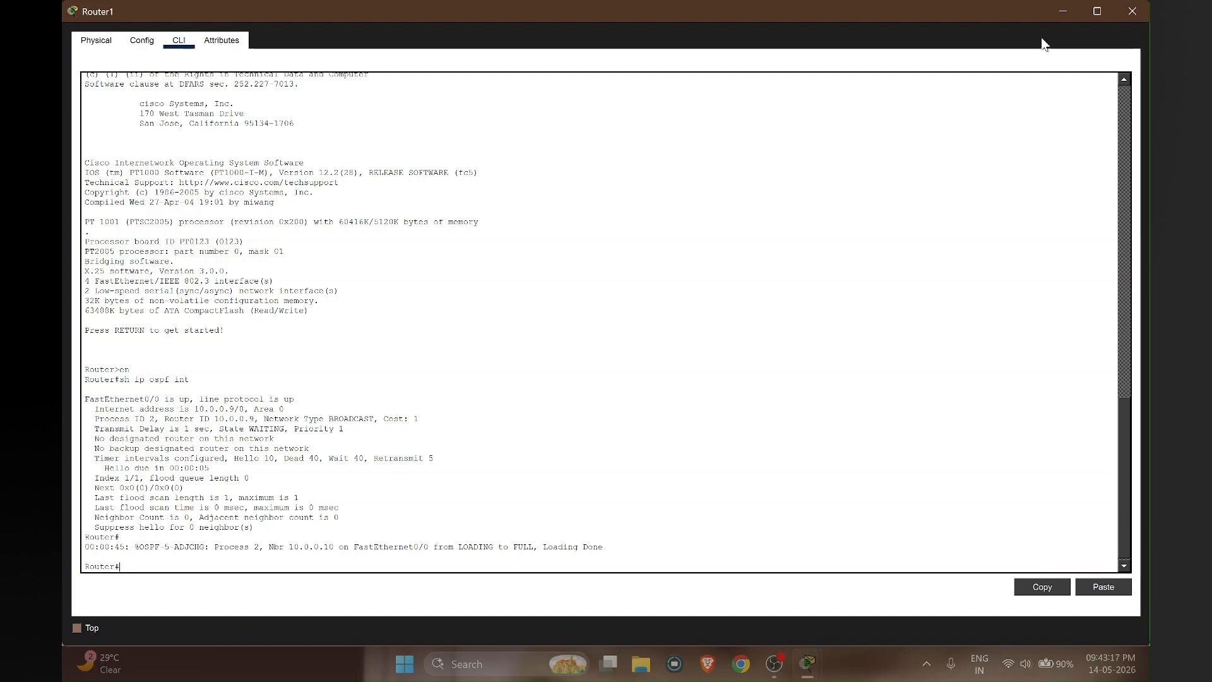
# Step: Switch to Router0's command line, enter privileged mode and examine its OSPF interface details
pyautogui.click(1052, 11)
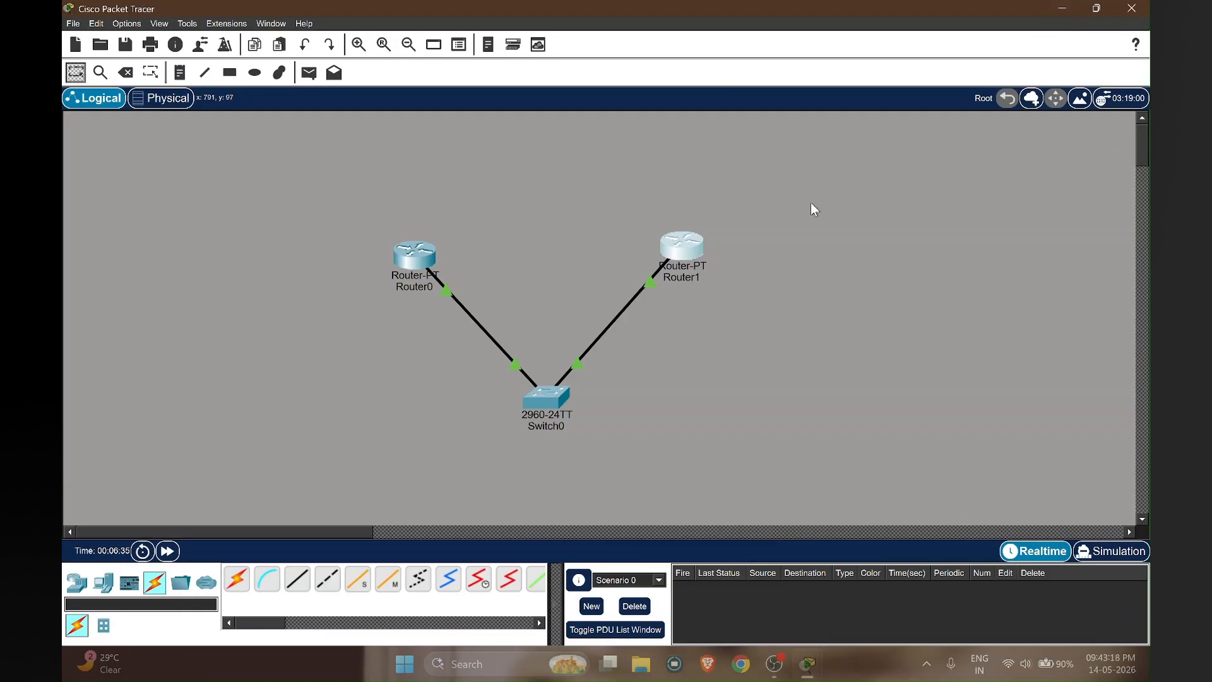
pyautogui.click(416, 259)
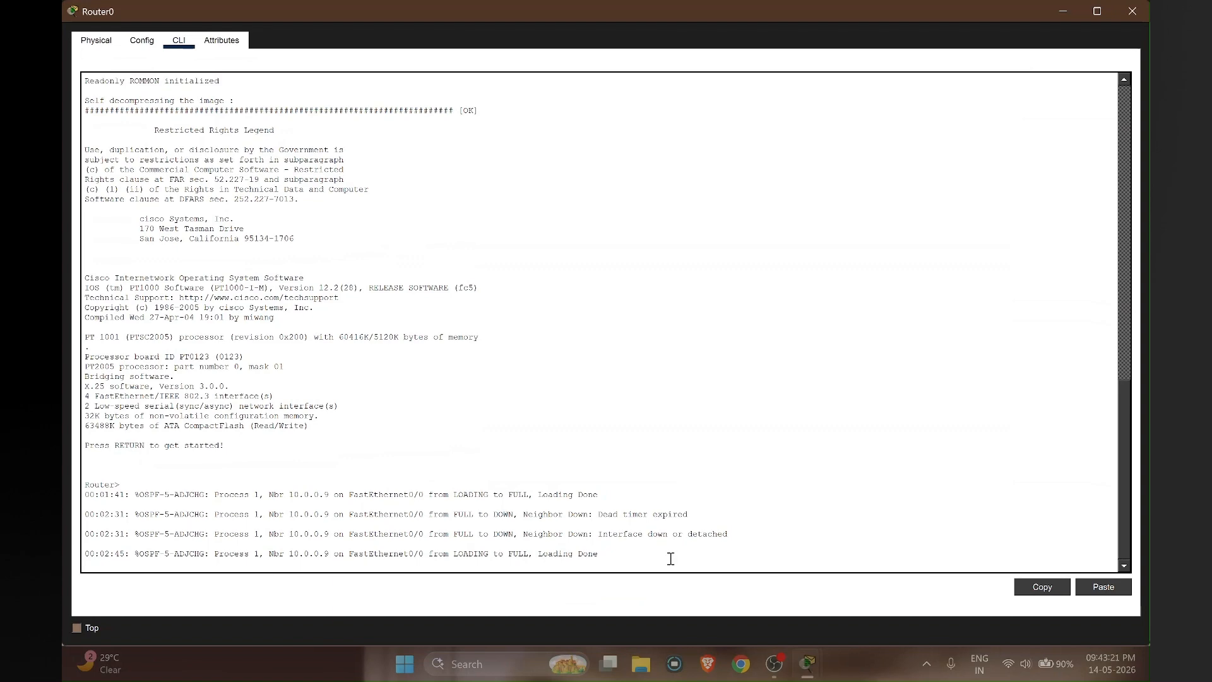
pyautogui.press('Return')
pyautogui.press('Return')
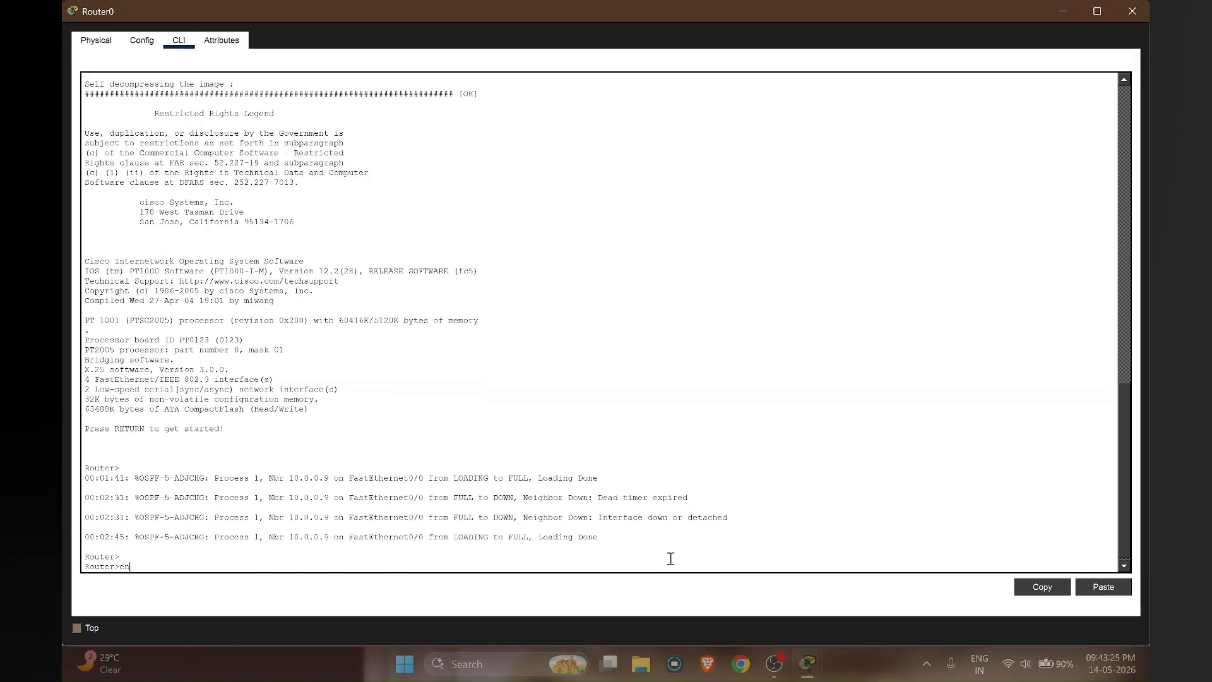
pyautogui.write('en')
pyautogui.press('Return')
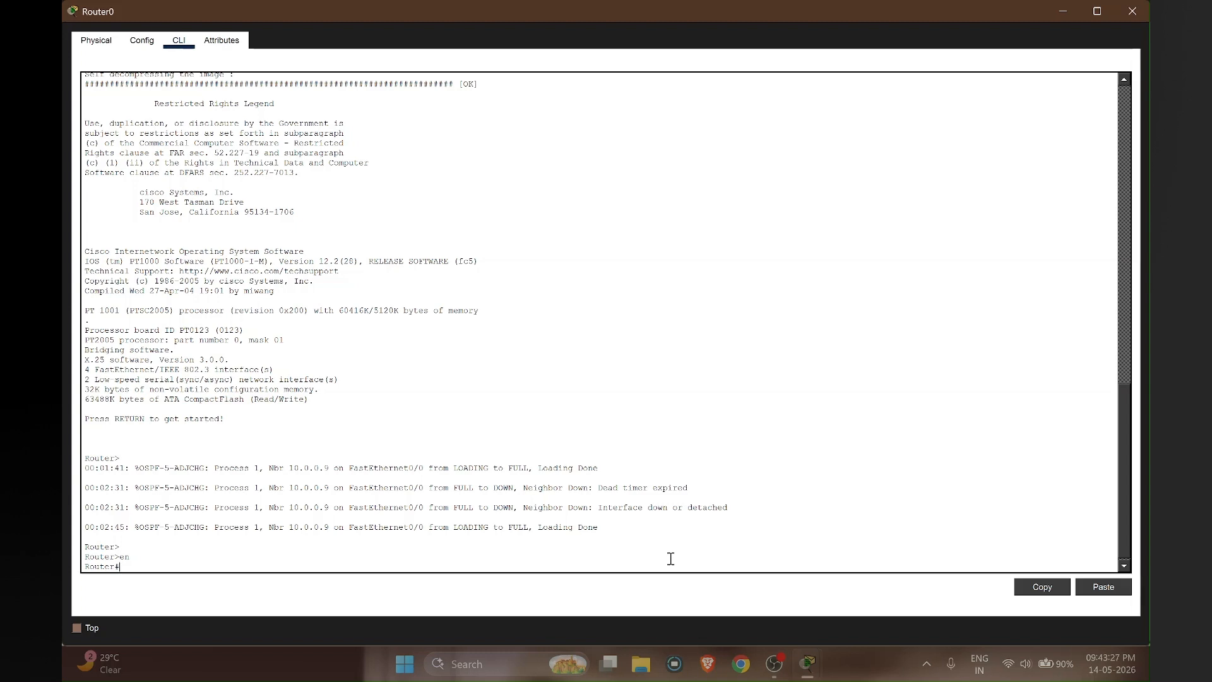
pyautogui.write('sh ip ospf int')
pyautogui.press('Return')
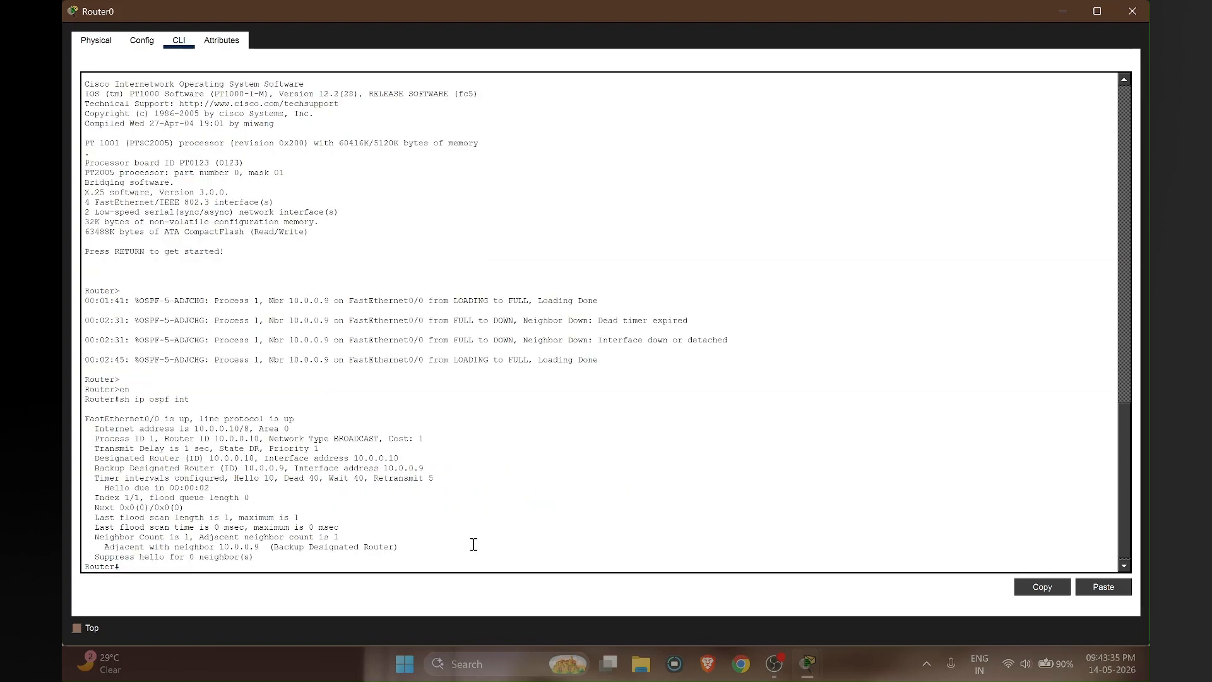
pyautogui.moveTo(256, 557); pyautogui.dragTo(62, 416)
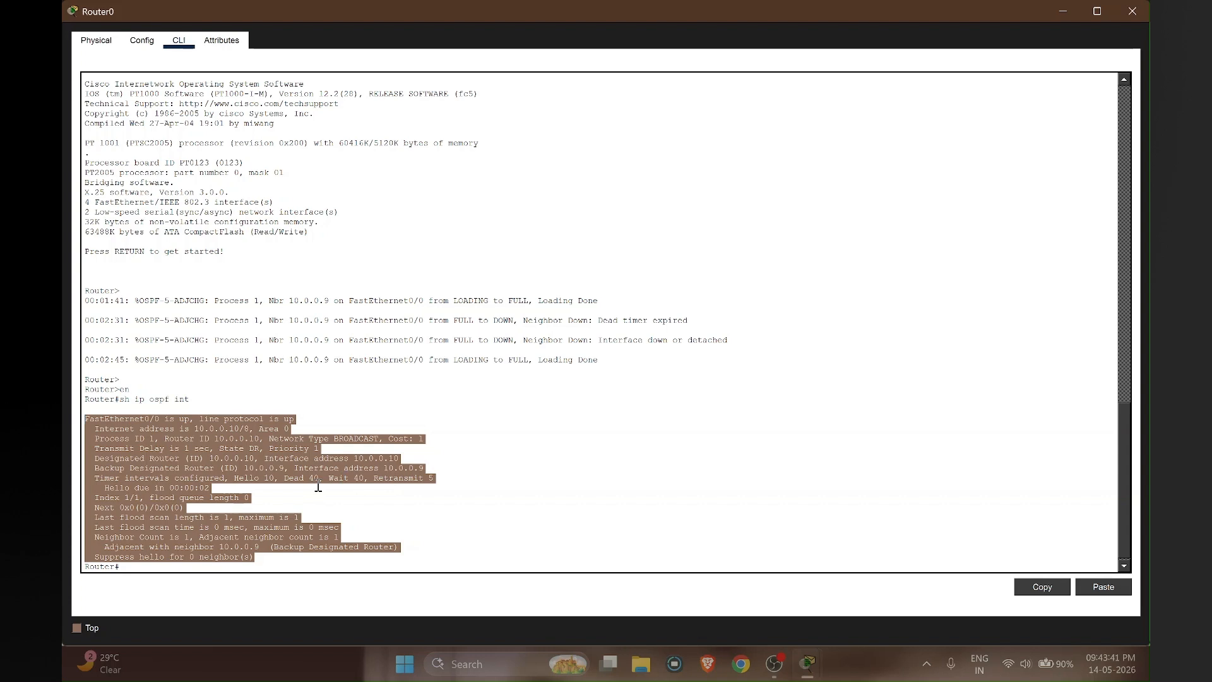
pyautogui.scroll(-1, 374, 484)
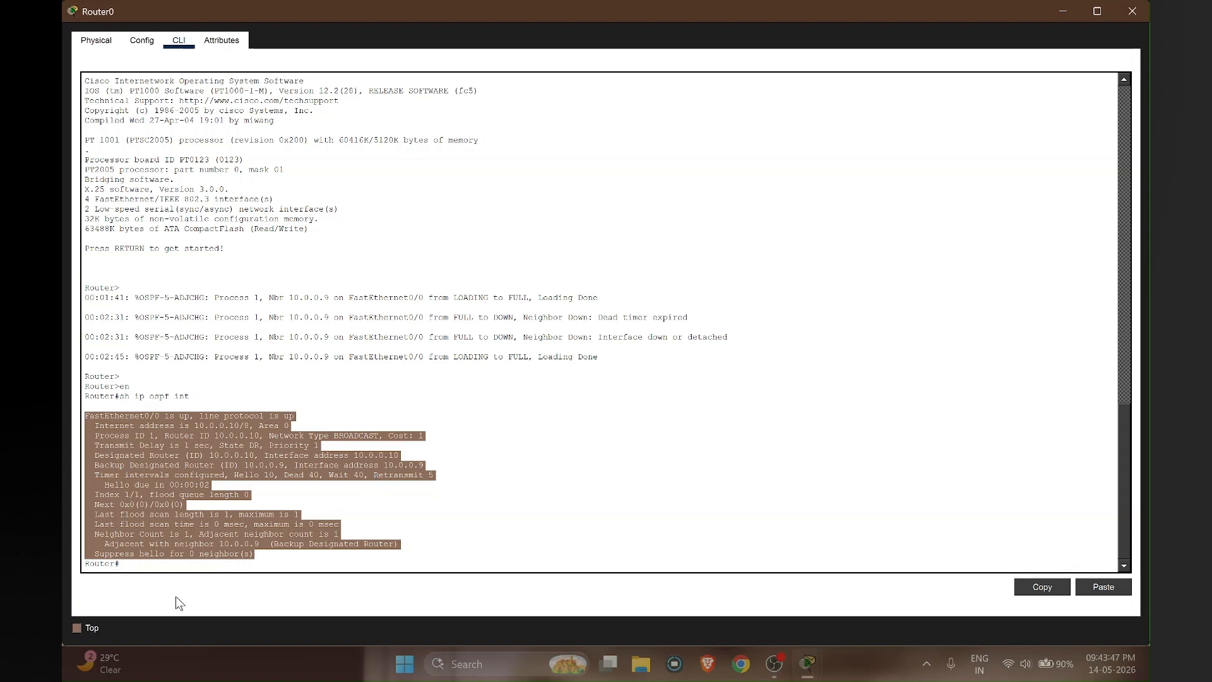
pyautogui.click(175, 567)
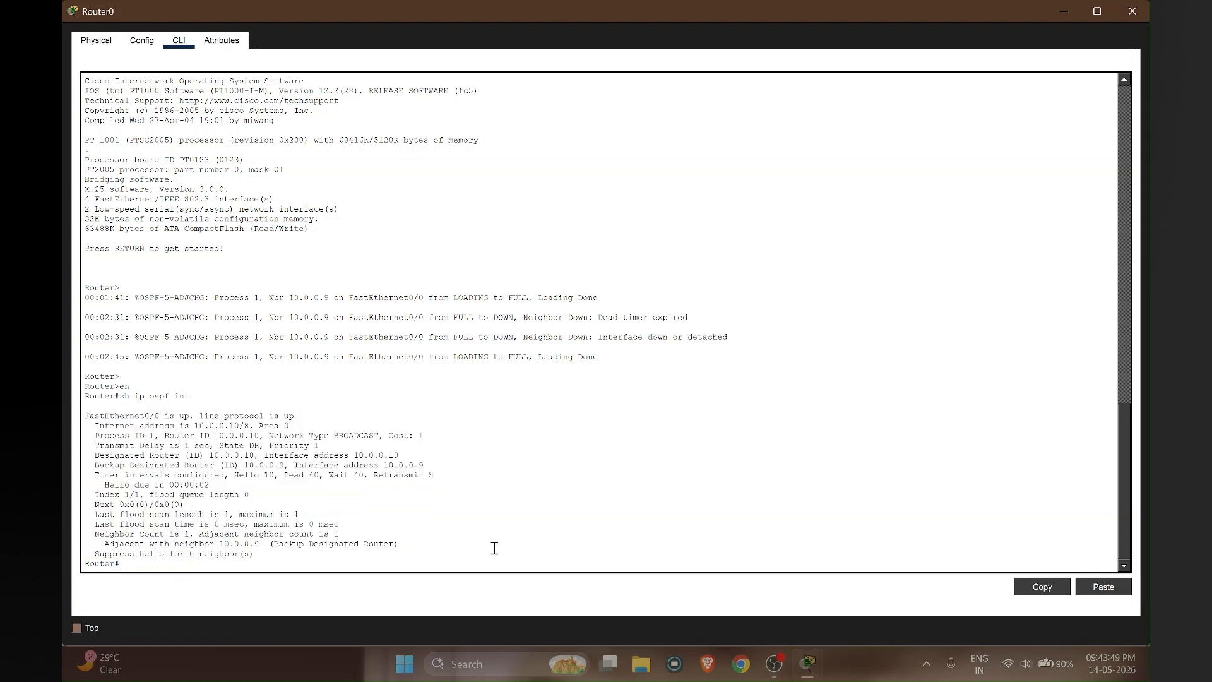
# Step: Create loopback interface lo0 on Router0 with IP address 20.0.0.10 and mask 255.0.0.0, then leave interface configuration
pyautogui.write('conf t')
pyautogui.press('Return')
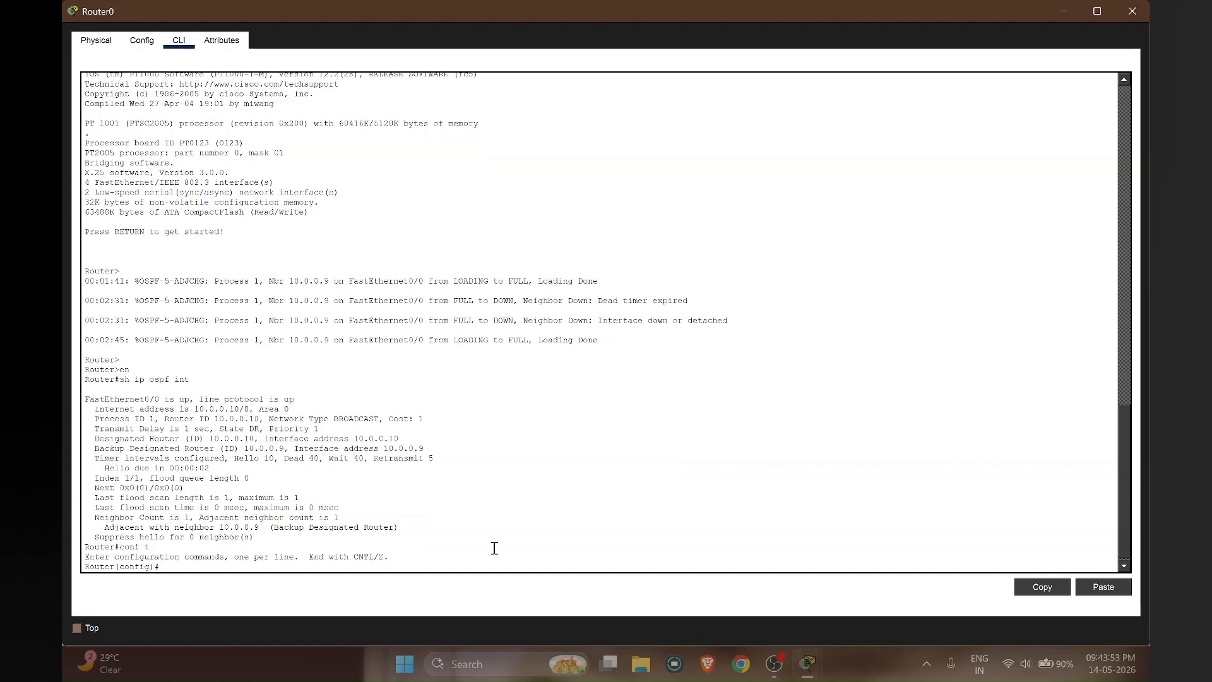
pyautogui.write('int lo0')
pyautogui.press('Return')
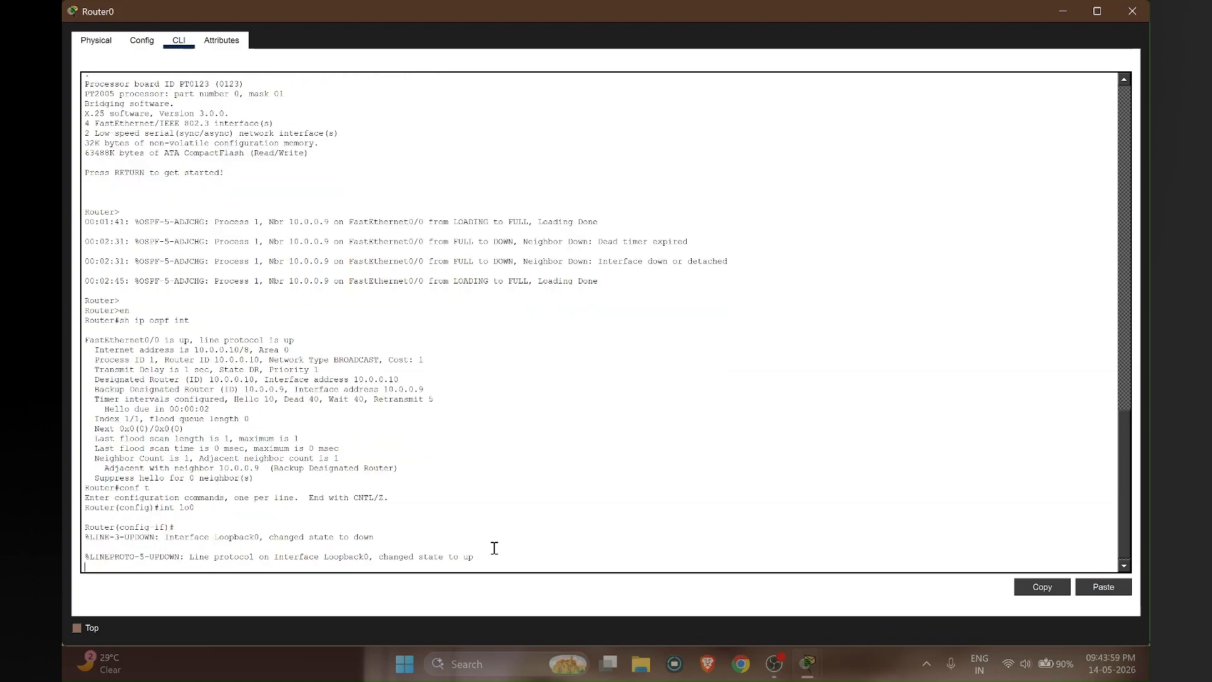
pyautogui.press('Return')
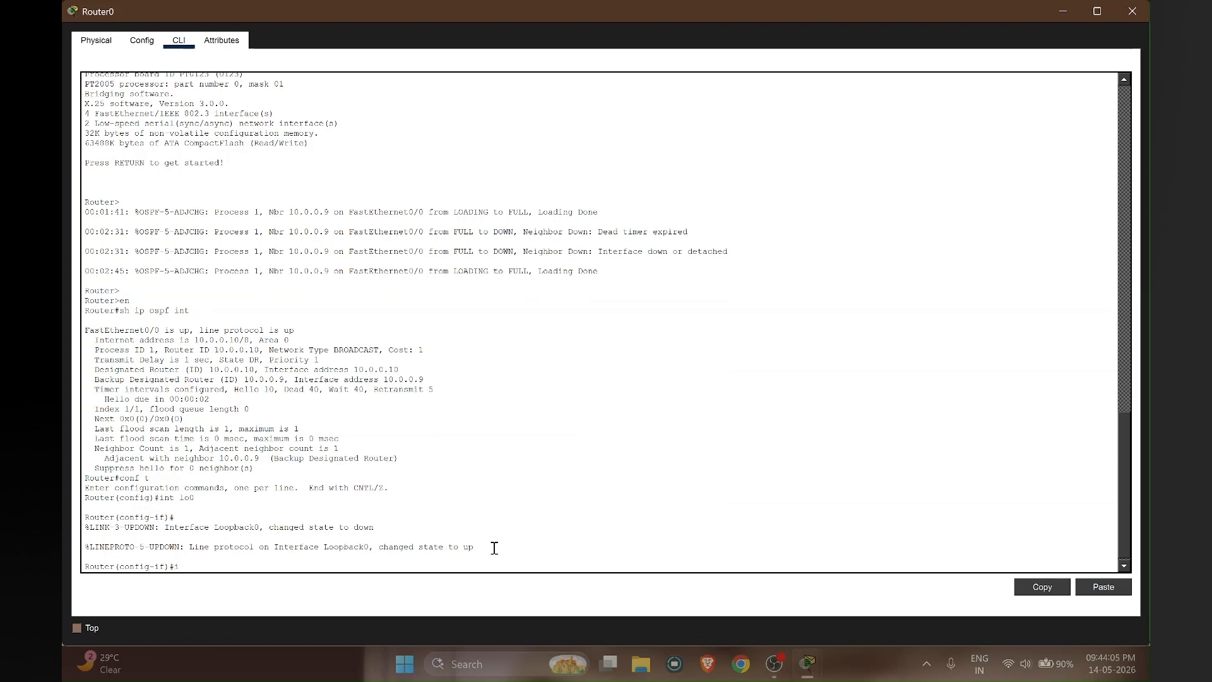
pyautogui.write('p add 20.0.0.10 255.0.0.0')
pyautogui.press('Return')
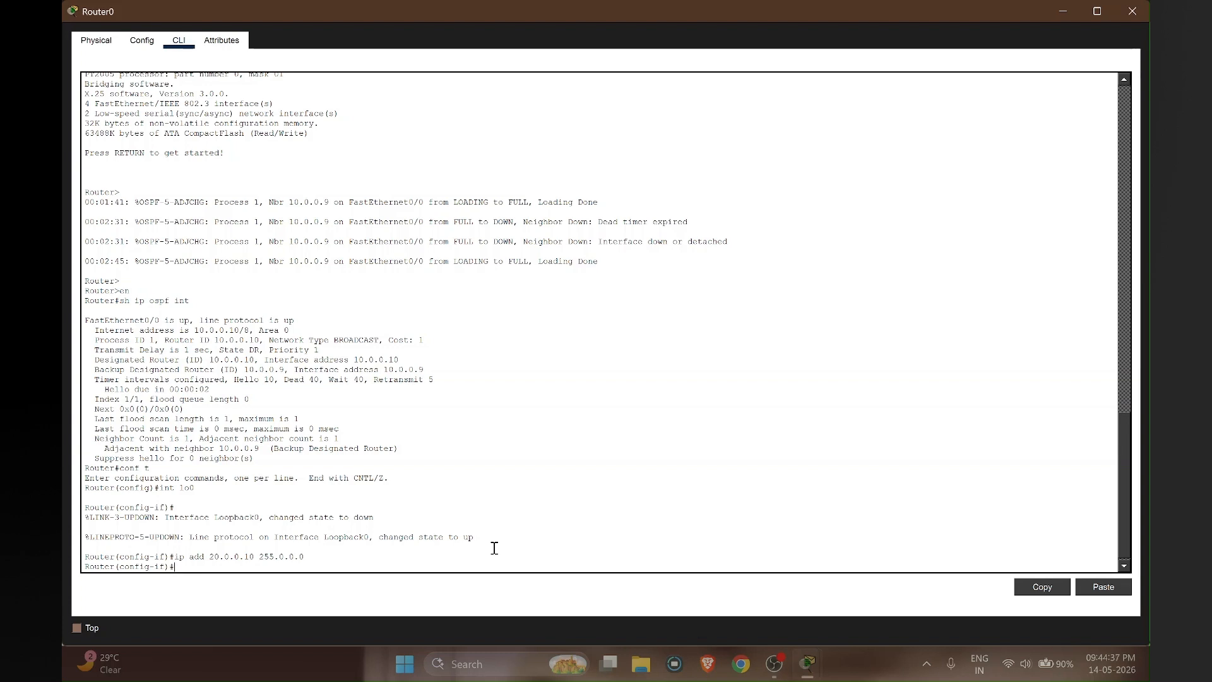
pyautogui.write('it')
pyautogui.press('Return')
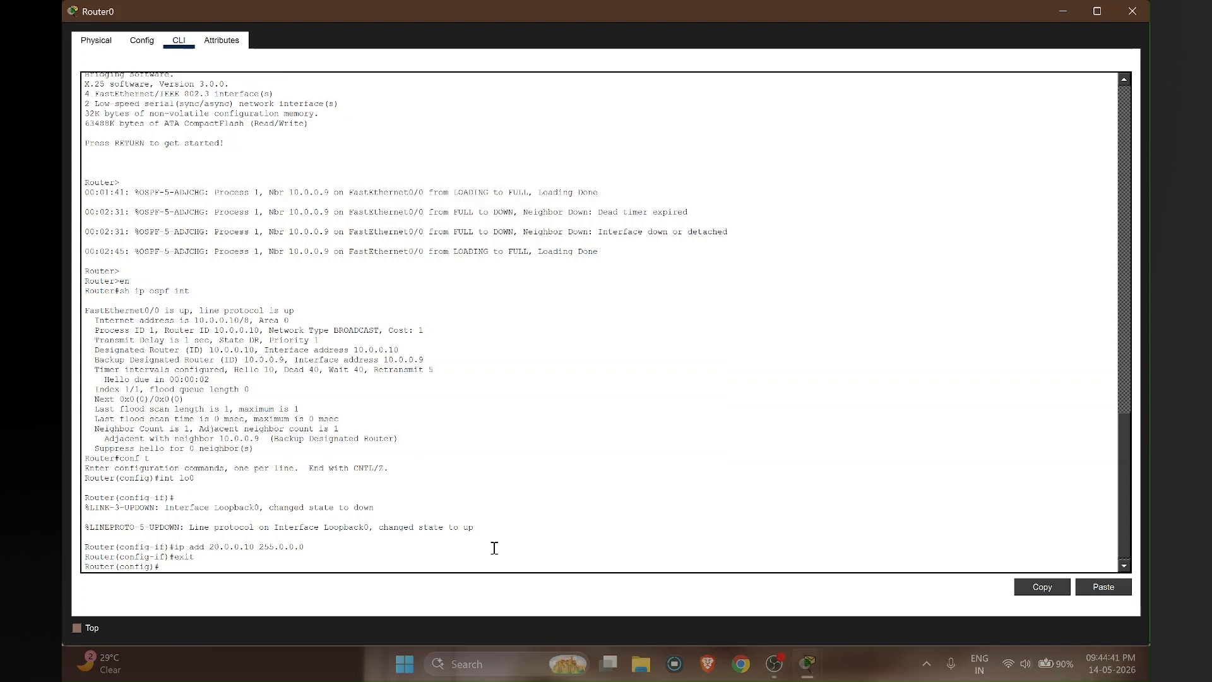
# Step: Add network 20.0.0.0 with wildcard 0.255.255.255 in area 0 to Router0's OSPF process 1, and return to privileged mode
pyautogui.write('router ospf 1')
pyautogui.press('Return')
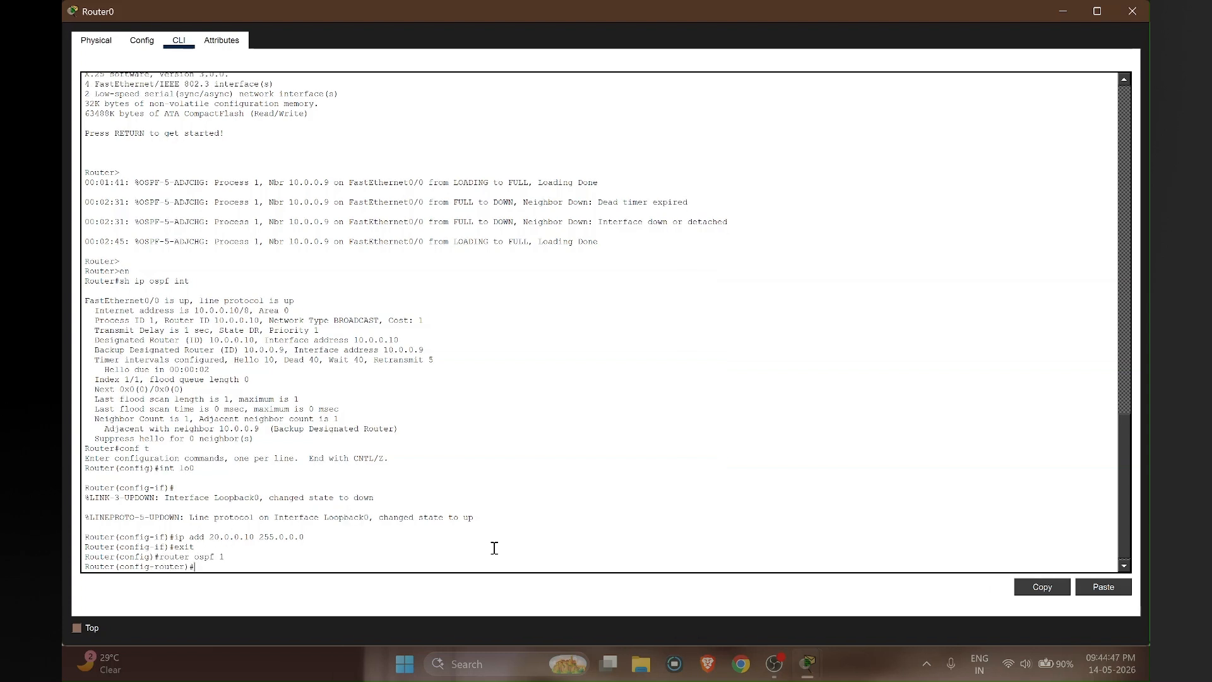
pyautogui.write('network 20.0.0.0 0.255.255.255 area 0')
pyautogui.press('Return')
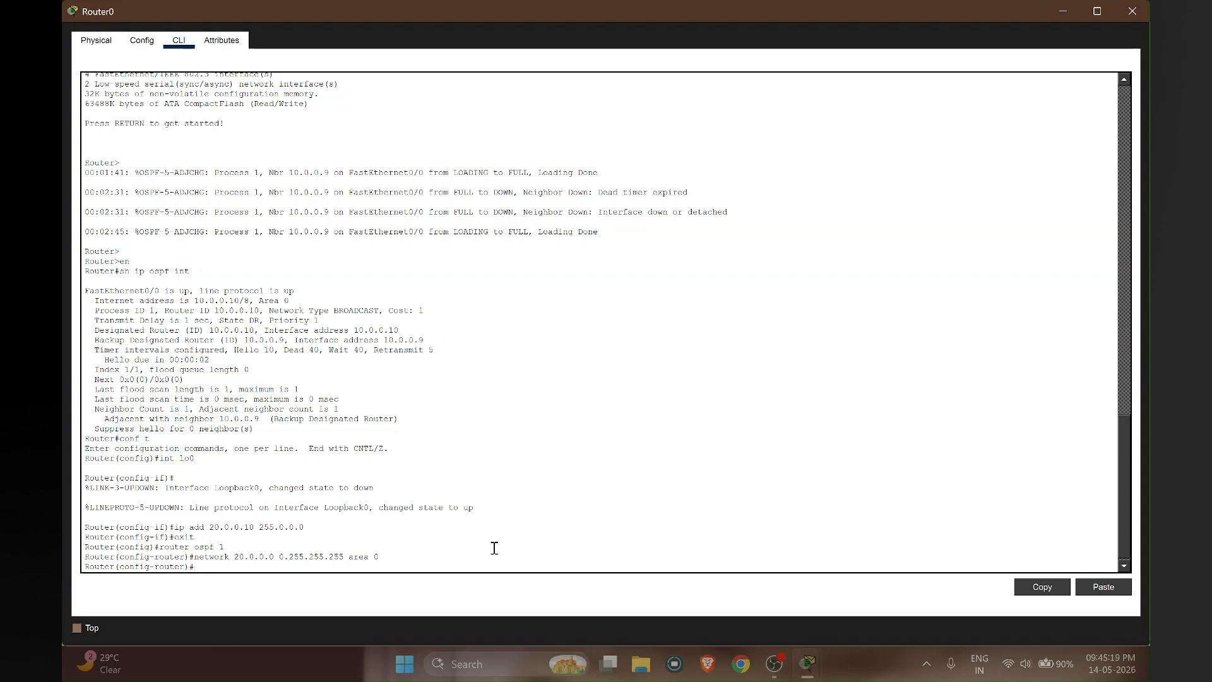
pyautogui.hotkey('ctrl', 'z')
pyautogui.press('Return')
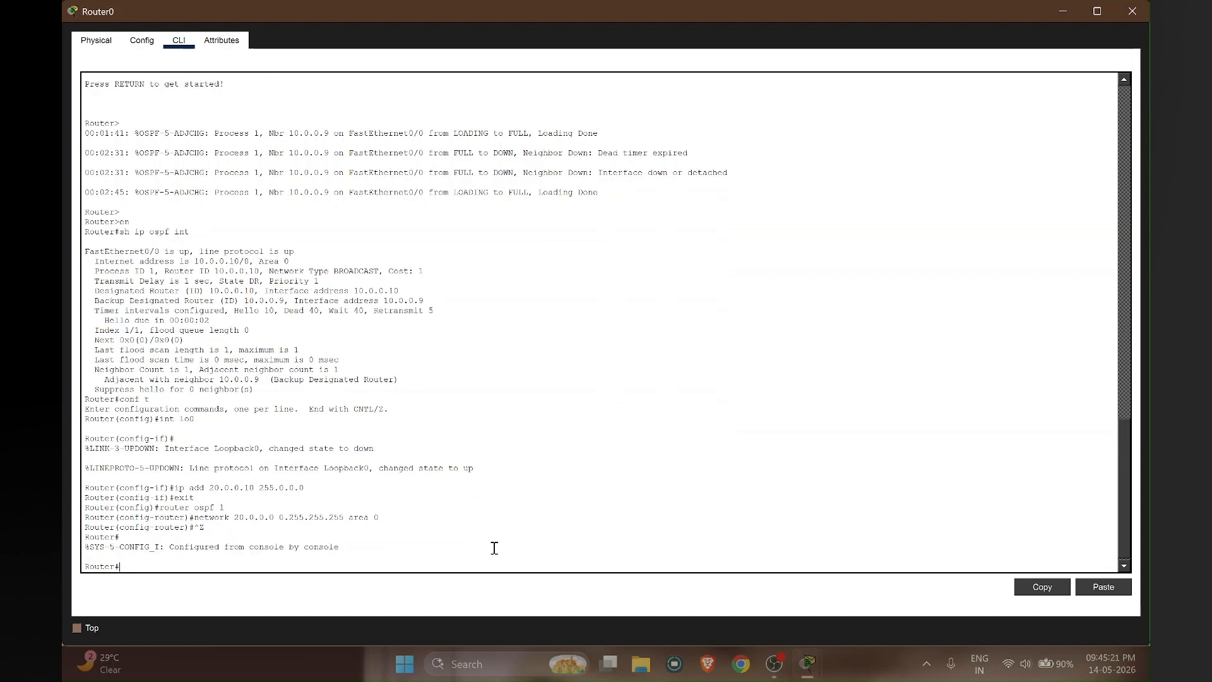
# Step: Save Router0's running configuration to the startup configuration and minimize its window
pyautogui.write('copy run start')
pyautogui.press('Return')
pyautogui.press('Return')
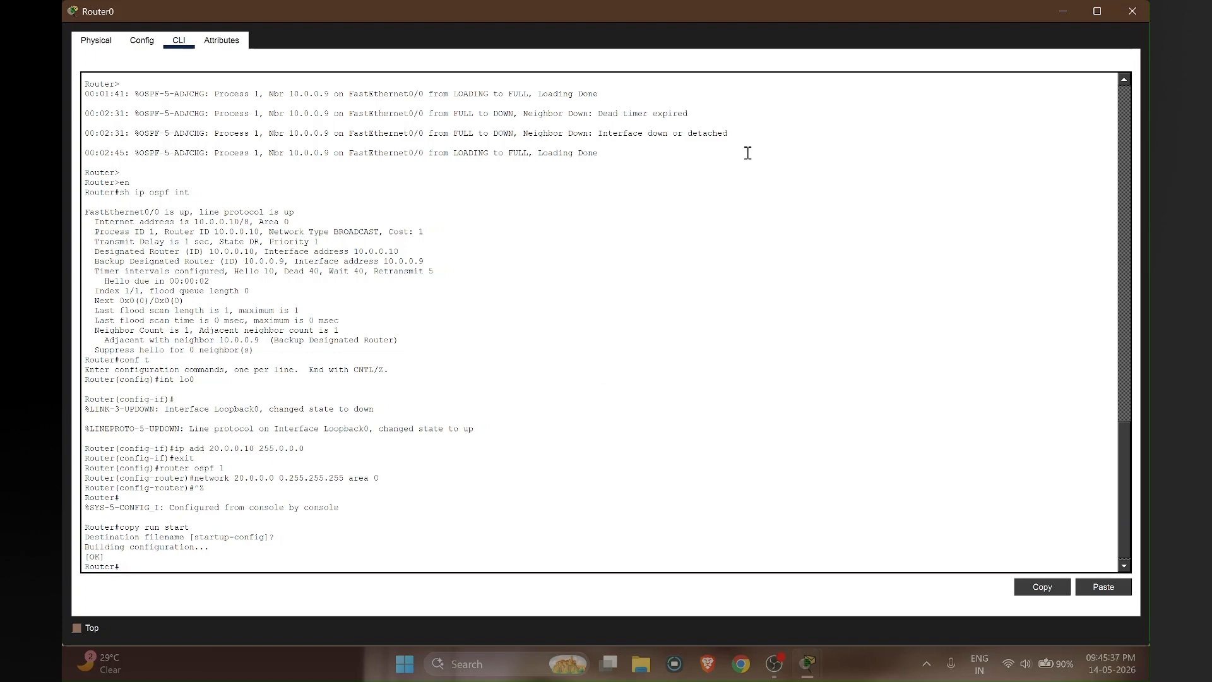
pyautogui.click(1057, 15)
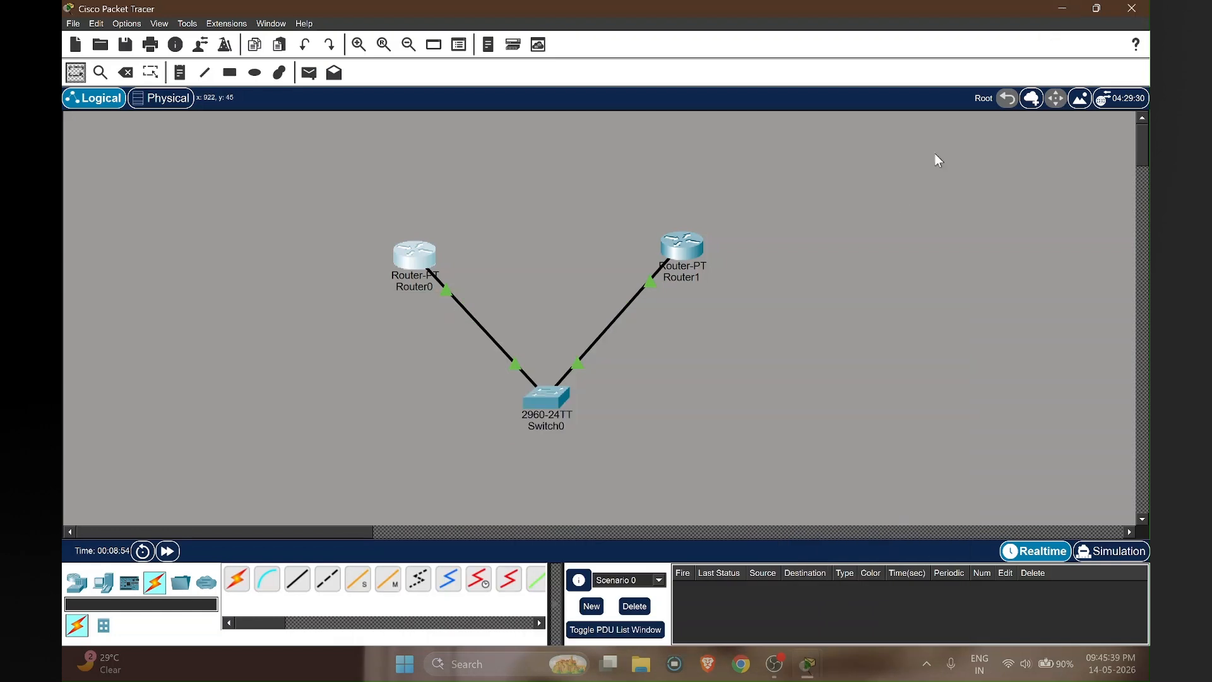
# Step: Create loopback interface lo0 on Router1 with IP address 20.0.0.9 and mask 255.0.0.0, then leave interface configuration
pyautogui.click(688, 251)
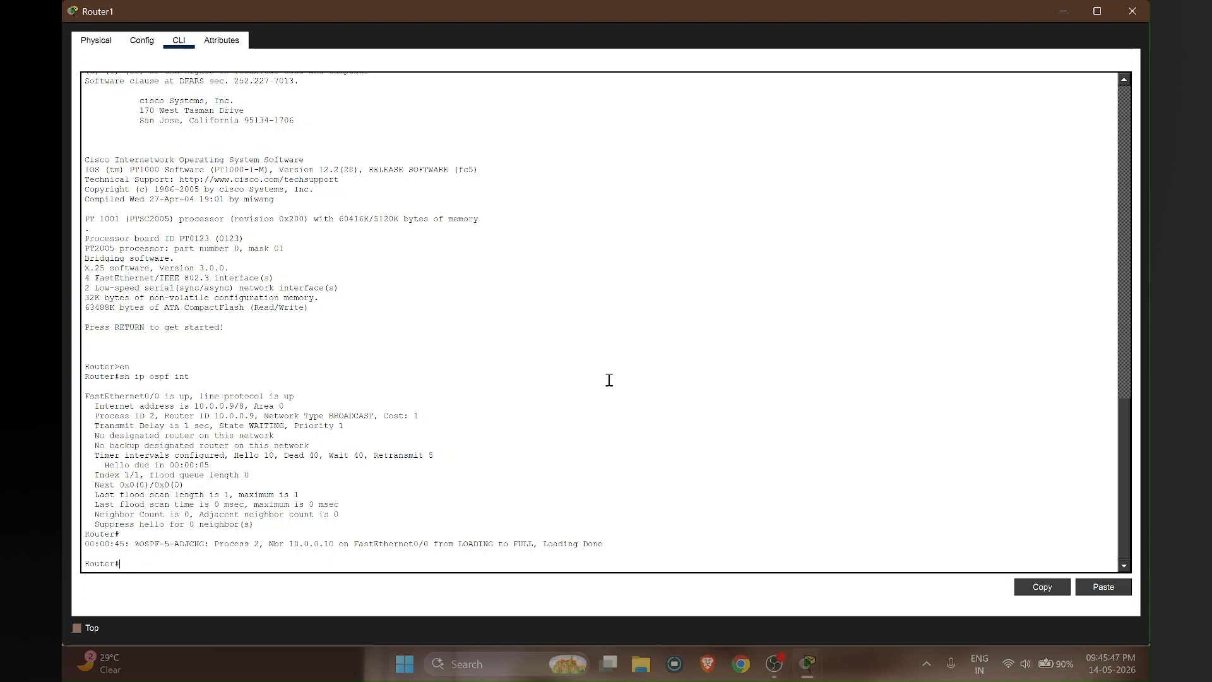
pyautogui.write('conf t')
pyautogui.press('Return')
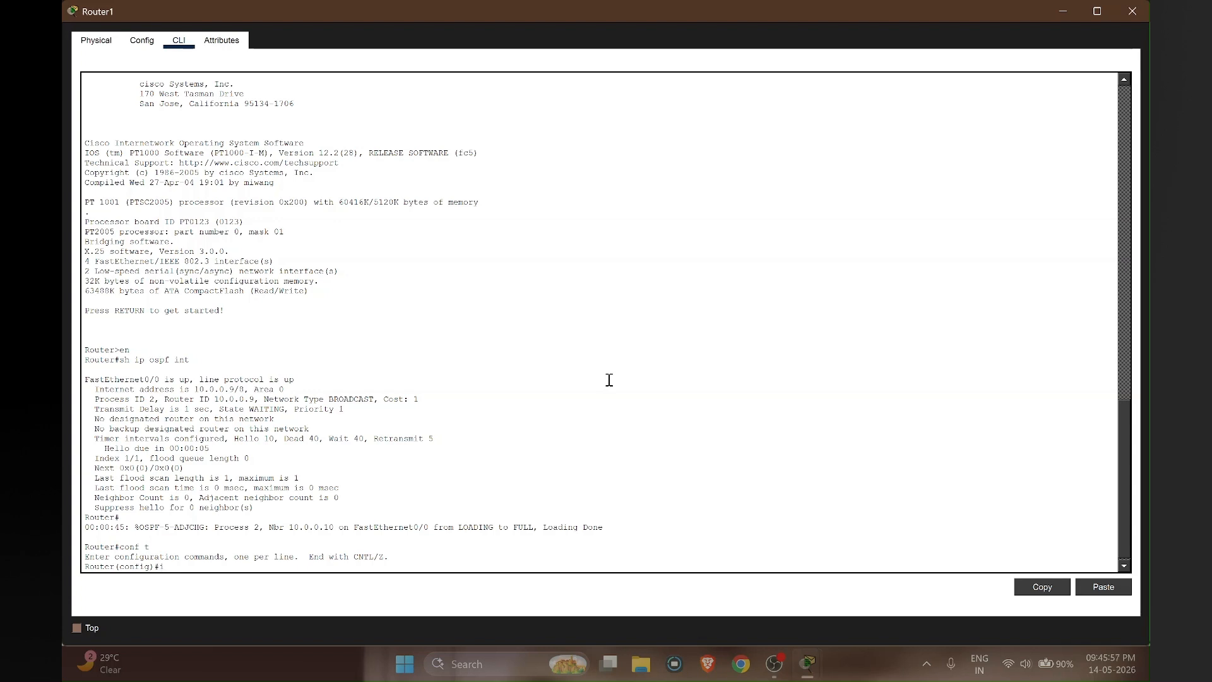
pyautogui.write('nt lo0')
pyautogui.press('Return')
pyautogui.press('Return')
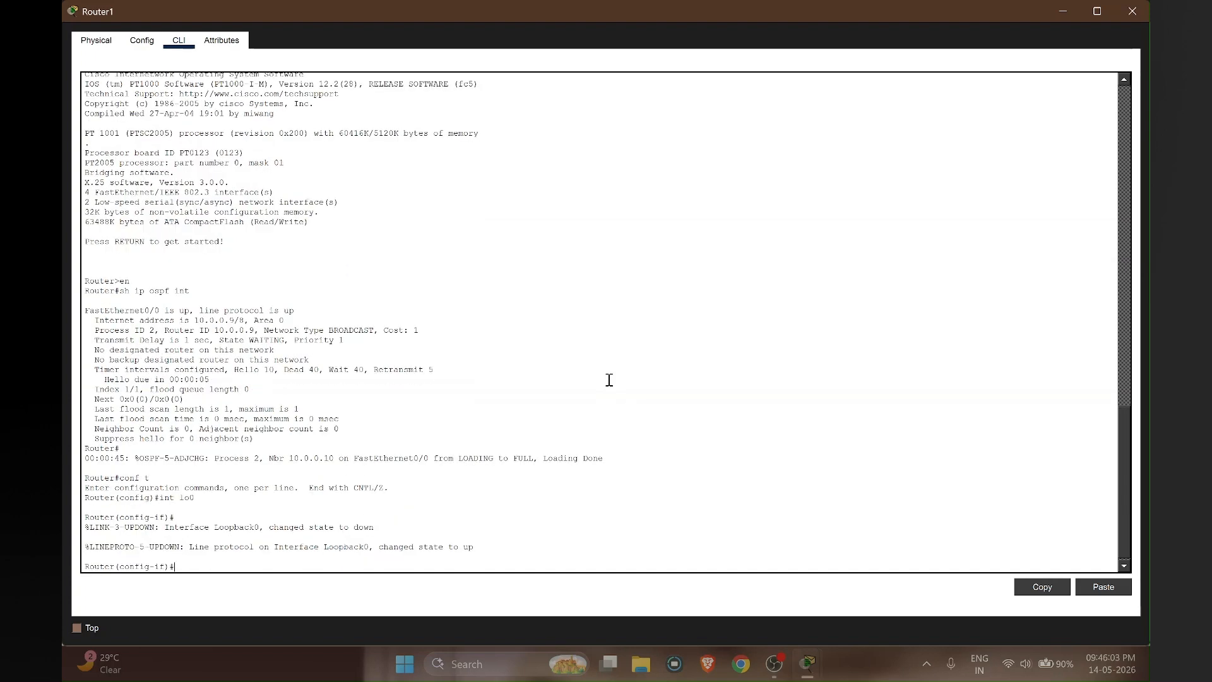
pyautogui.write('ip add 20.0.0.9 255.0.0.0')
pyautogui.press('Return')
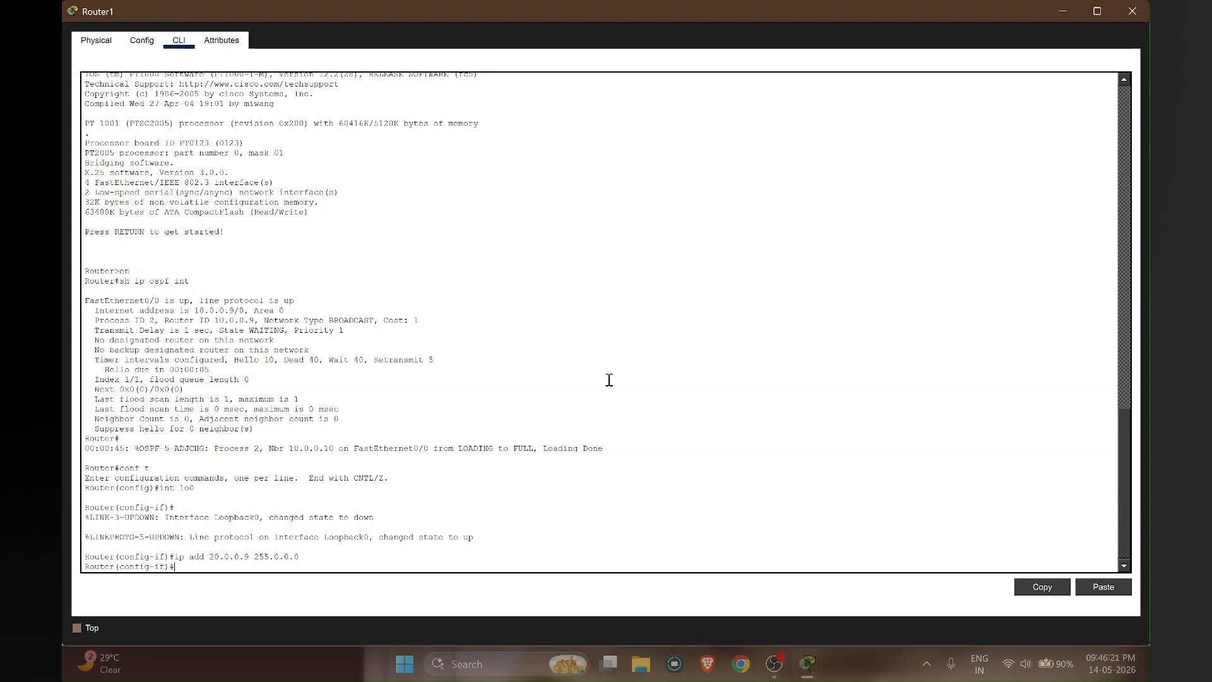
pyautogui.write('exit')
pyautogui.press('Return')
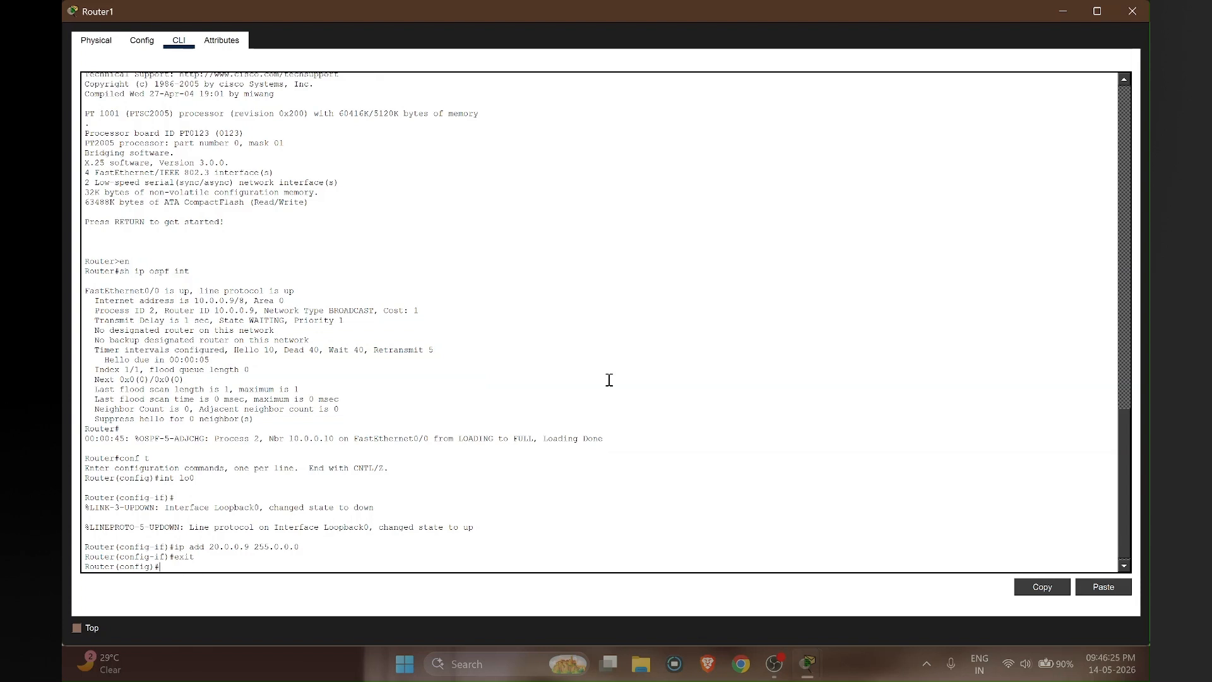
# Step: Add network 20.0.0.0 with wildcard 0.255.255.255 in area 0 to Router1's OSPF process 2, and return to privileged mode
pyautogui.write('router ospf 2')
pyautogui.press('Return')
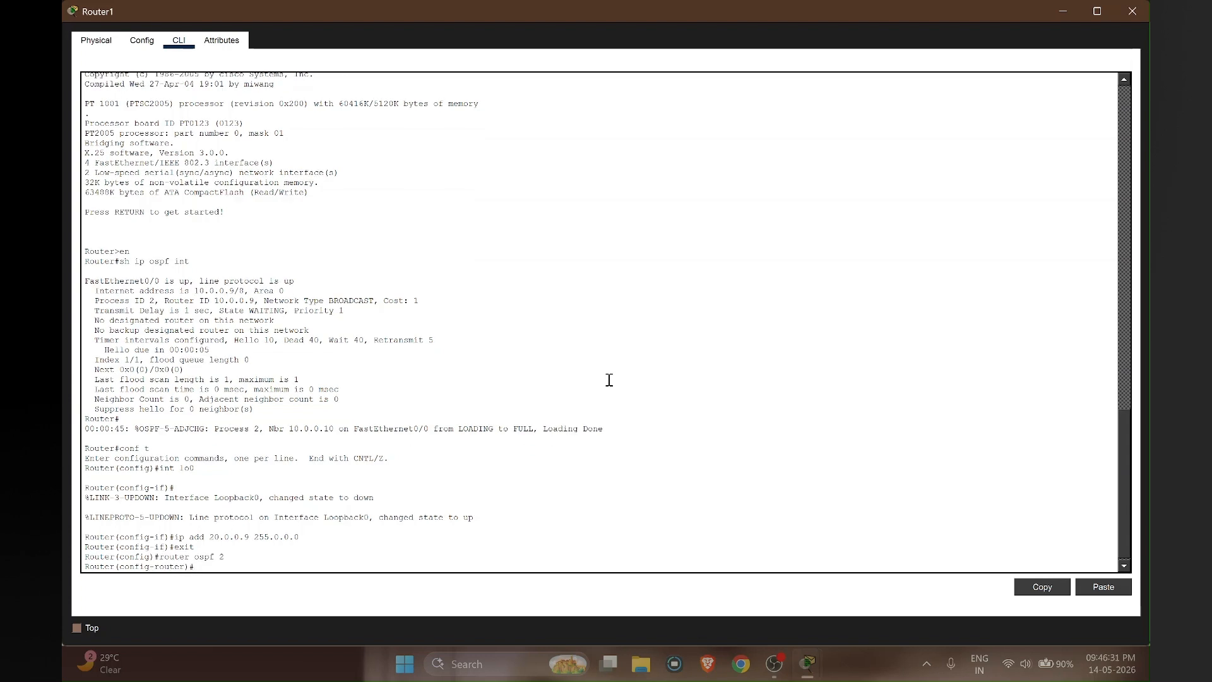
pyautogui.write('network 20.0.0.0 0.255.255.255 area')
pyautogui.press('Return')
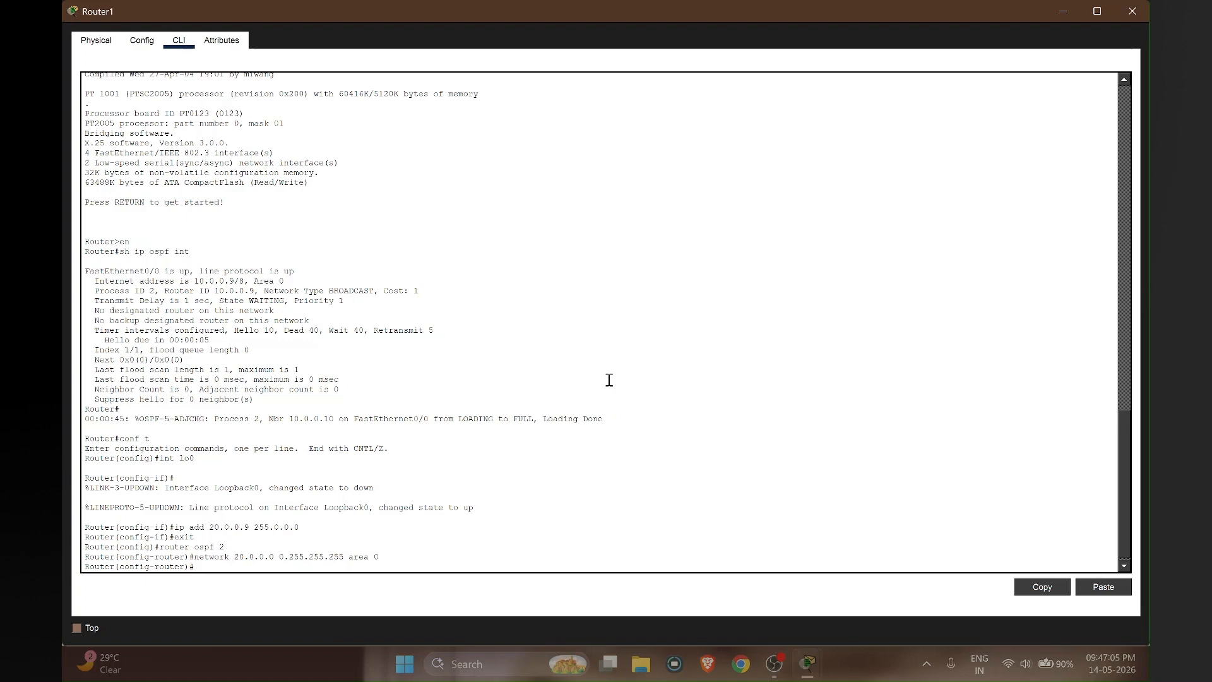
pyautogui.hotkey('ctrl', 'z')
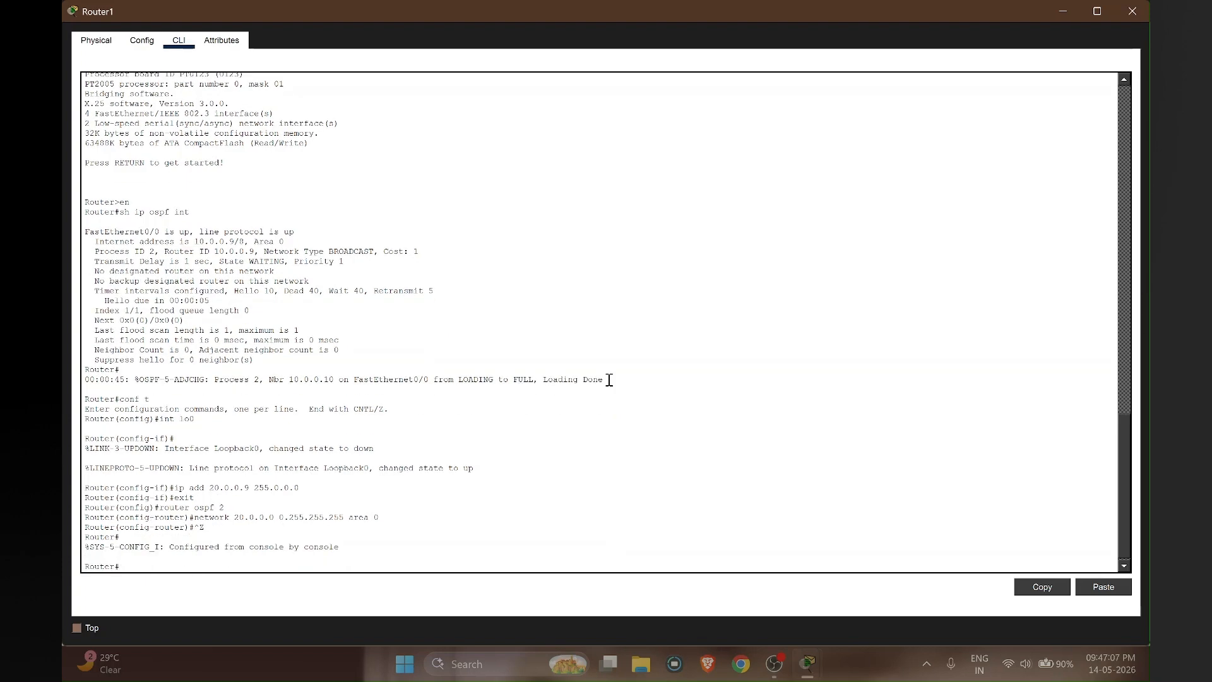
# Step: Save Router1's running configuration to the startup configuration, reload the router and close its window once it has restarted
pyautogui.write('copy run start')
pyautogui.press('Return')
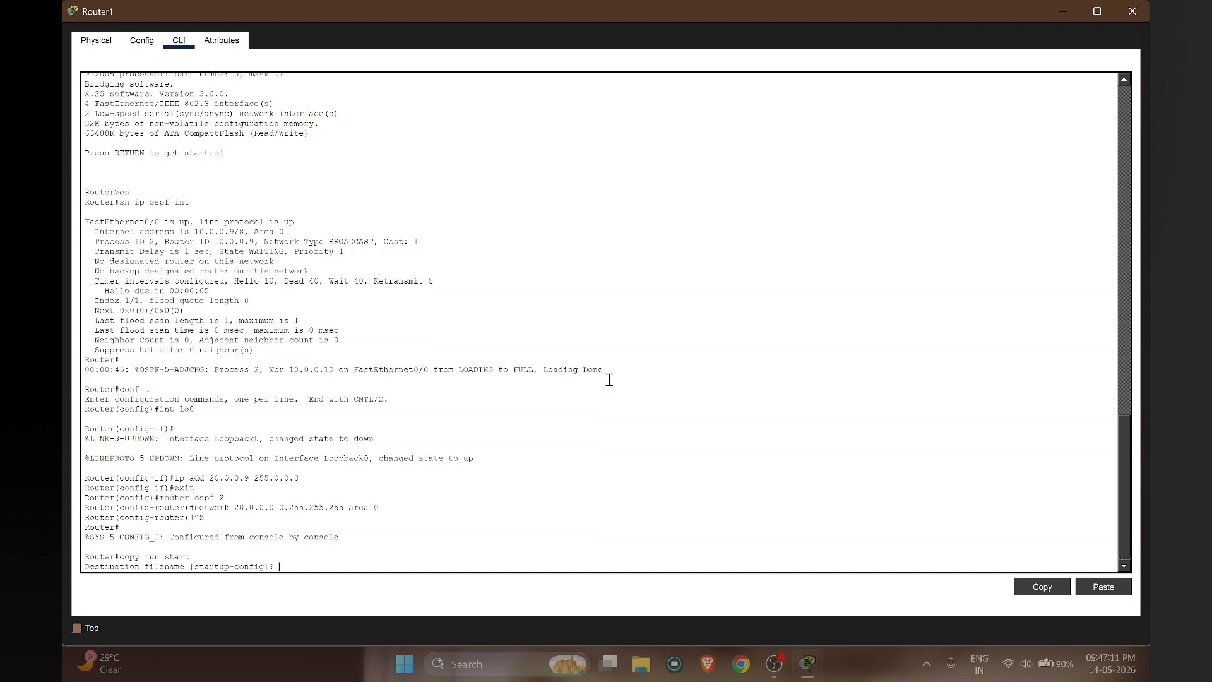
pyautogui.press('Return')
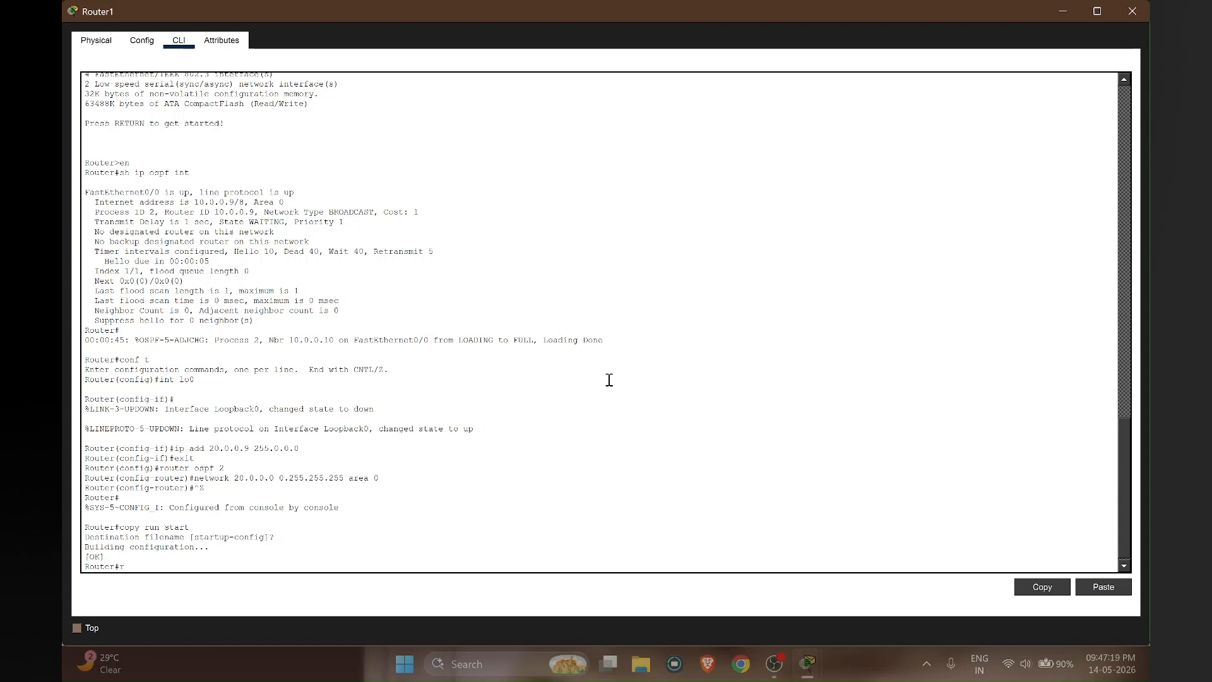
pyautogui.write('eload')
pyautogui.press('Return')
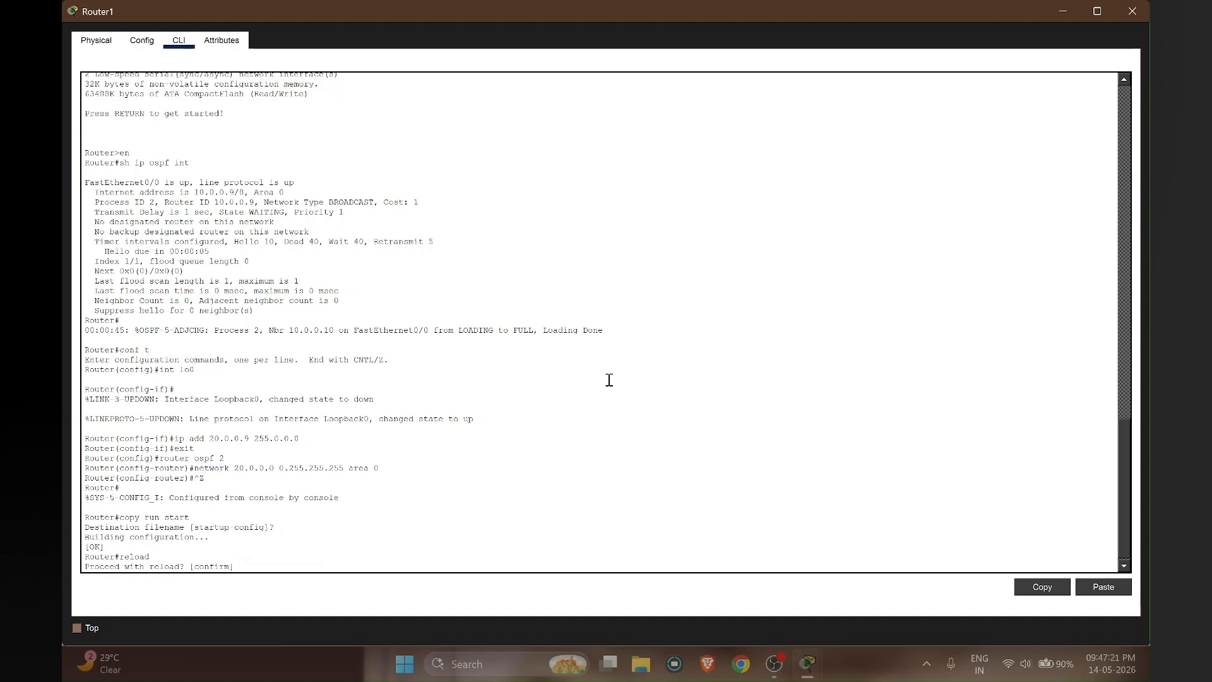
pyautogui.press('Return')
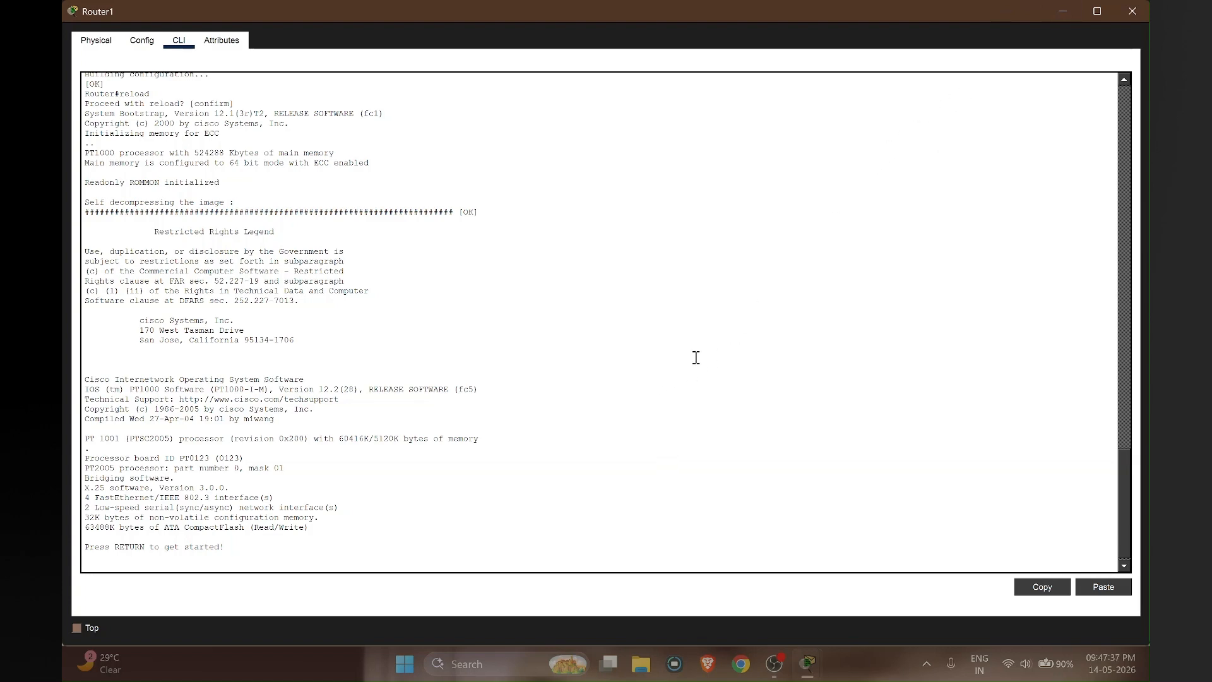
pyautogui.press('Return')
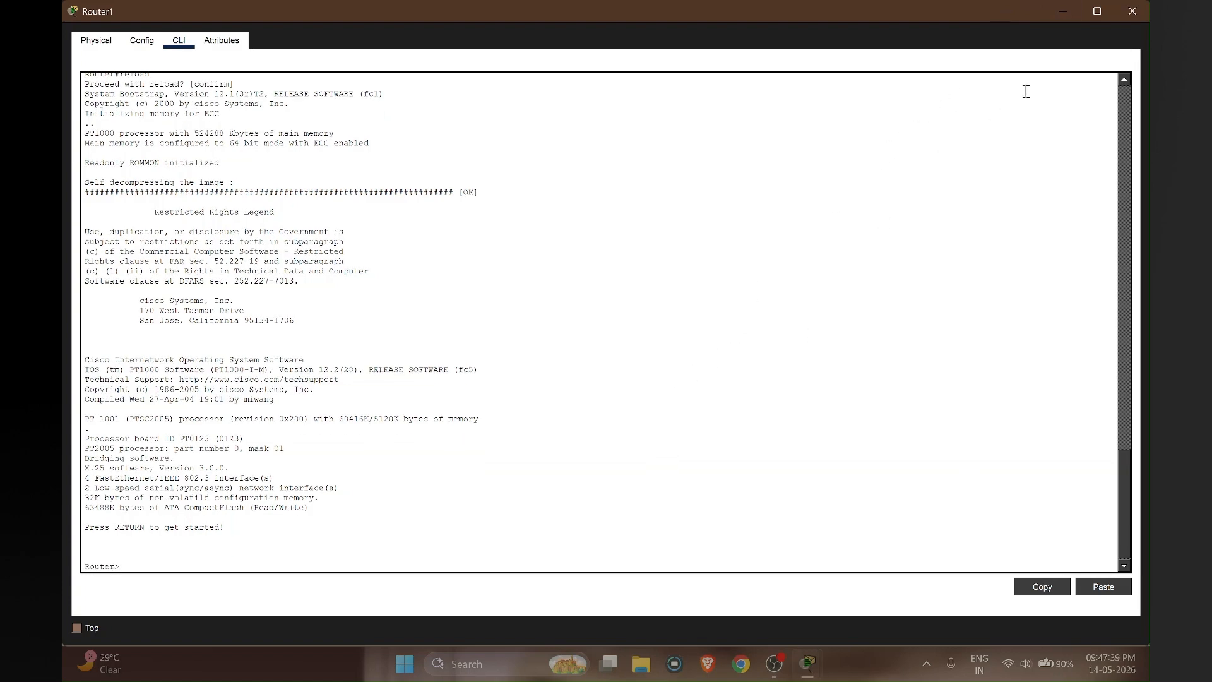
pyautogui.click(1132, 11)
# Step: Reload Router0 from its command line and bring up the user prompt after the restart
pyautogui.click(411, 259)
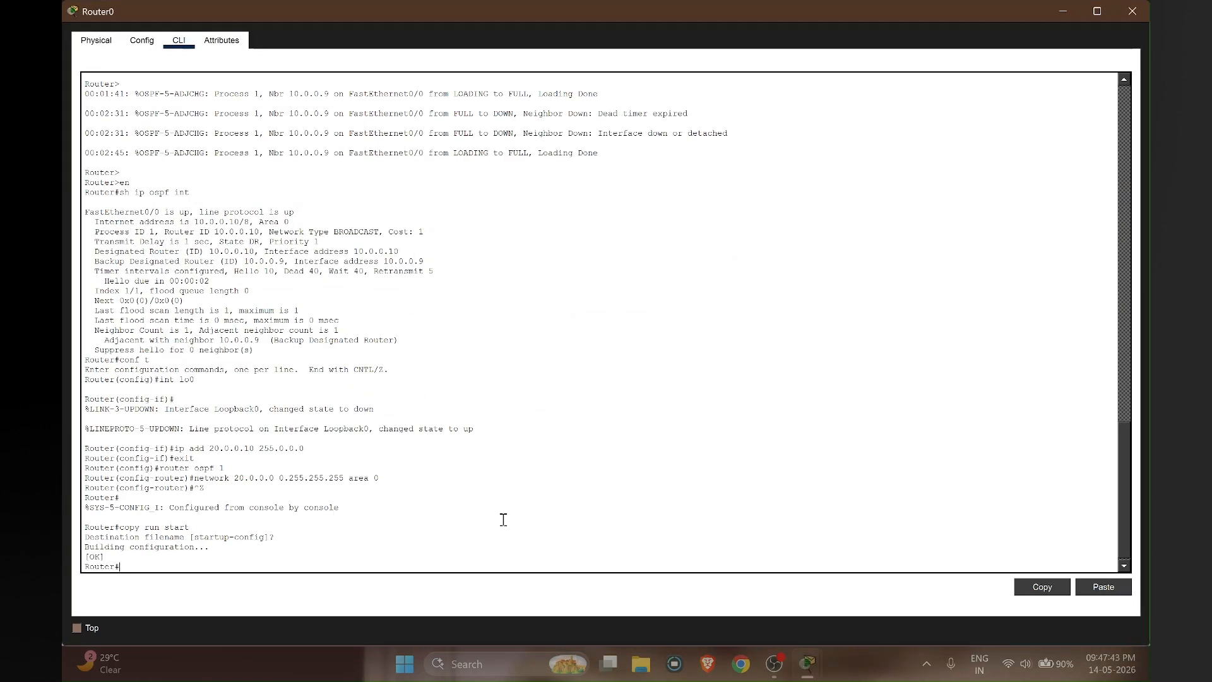
pyautogui.write('reload')
pyautogui.press('Return')
pyautogui.press('Return')
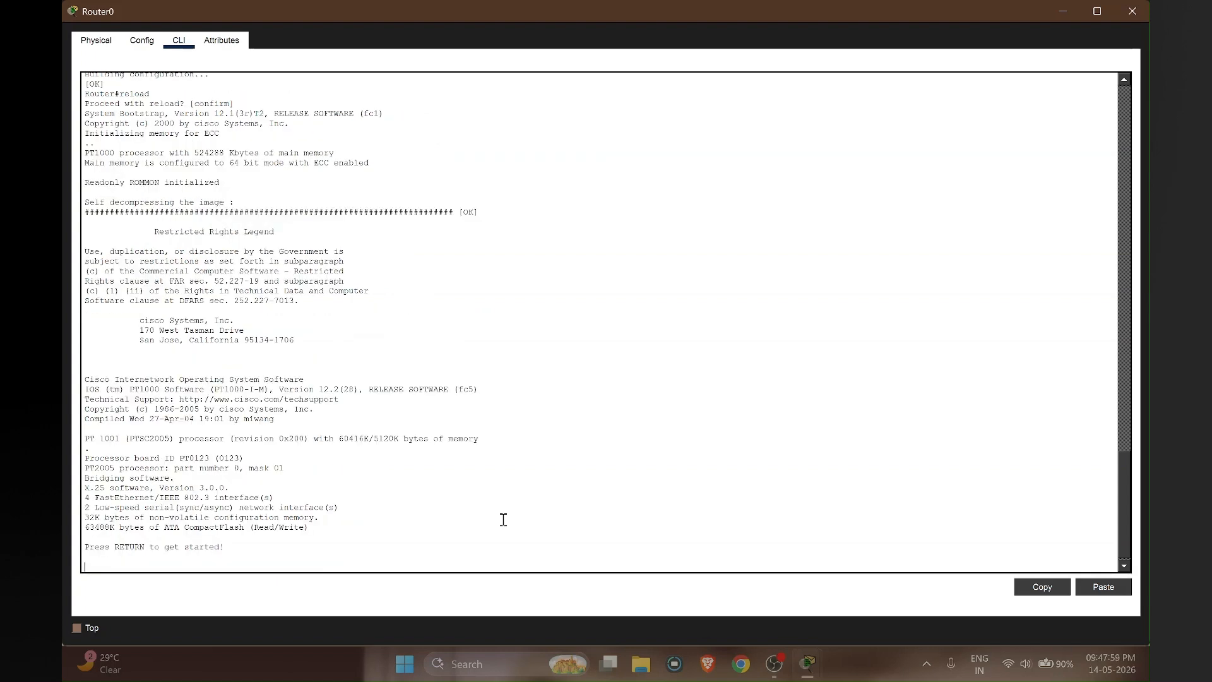
pyautogui.press('Return')
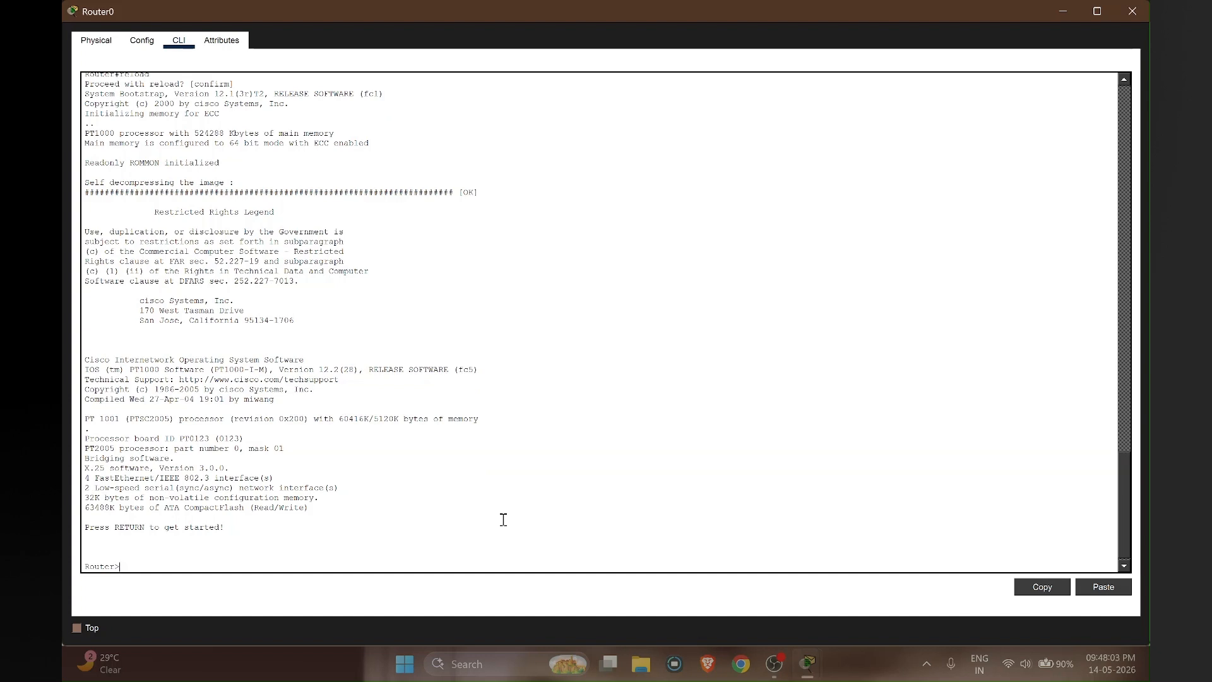
# Step: Enter privileged mode on Router0, examine the OSPF details of its FastEthernet and loopback interfaces, and minimize its window
pyautogui.write('en')
pyautogui.press('Return')
pyautogui.write('s')
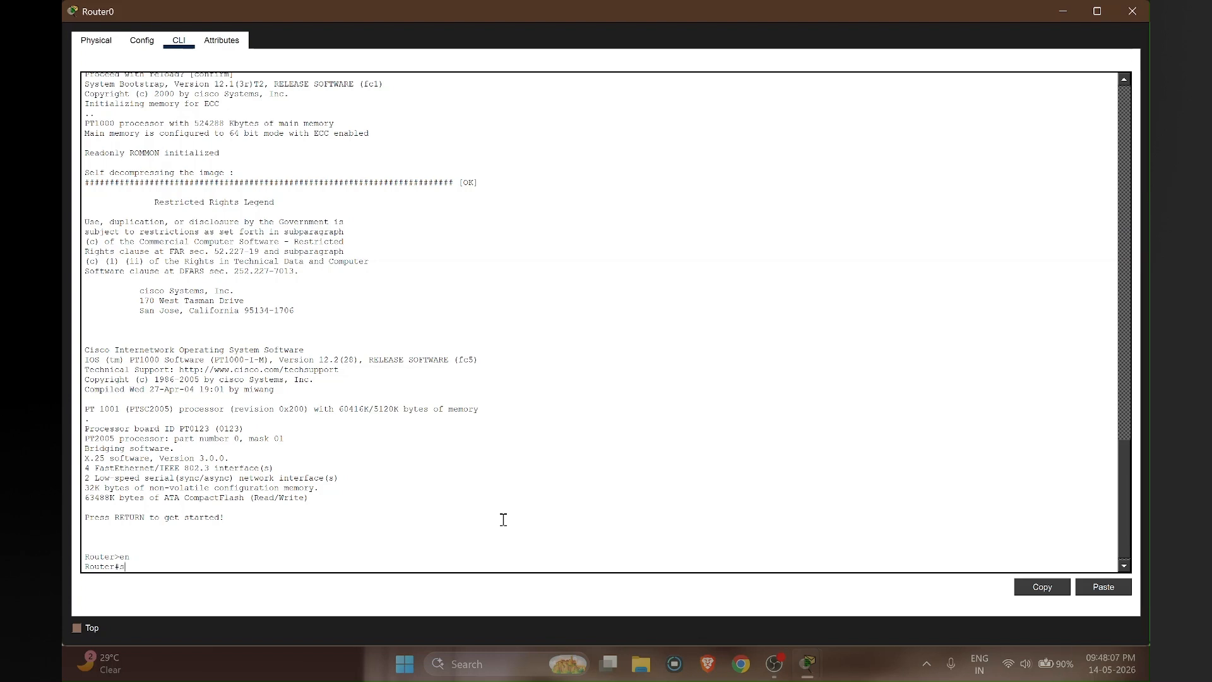
pyautogui.write('h ip ospf intr')
pyautogui.press('Return')
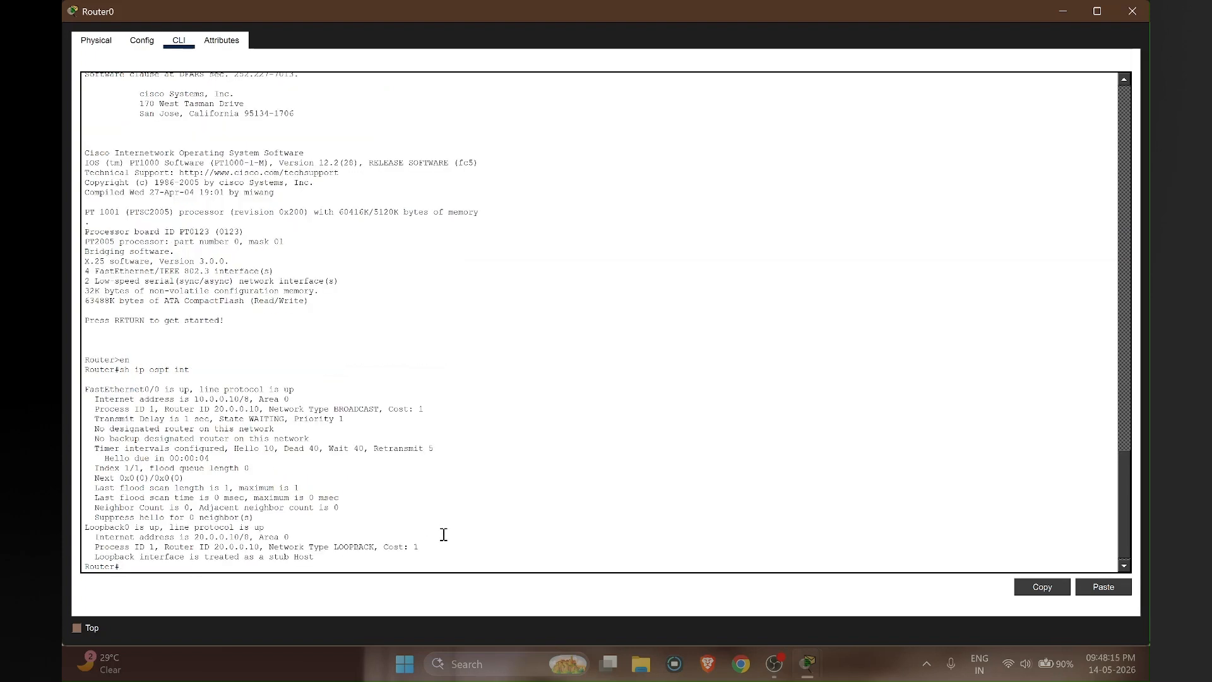
pyautogui.moveTo(316, 558); pyautogui.dragTo(63, 382)
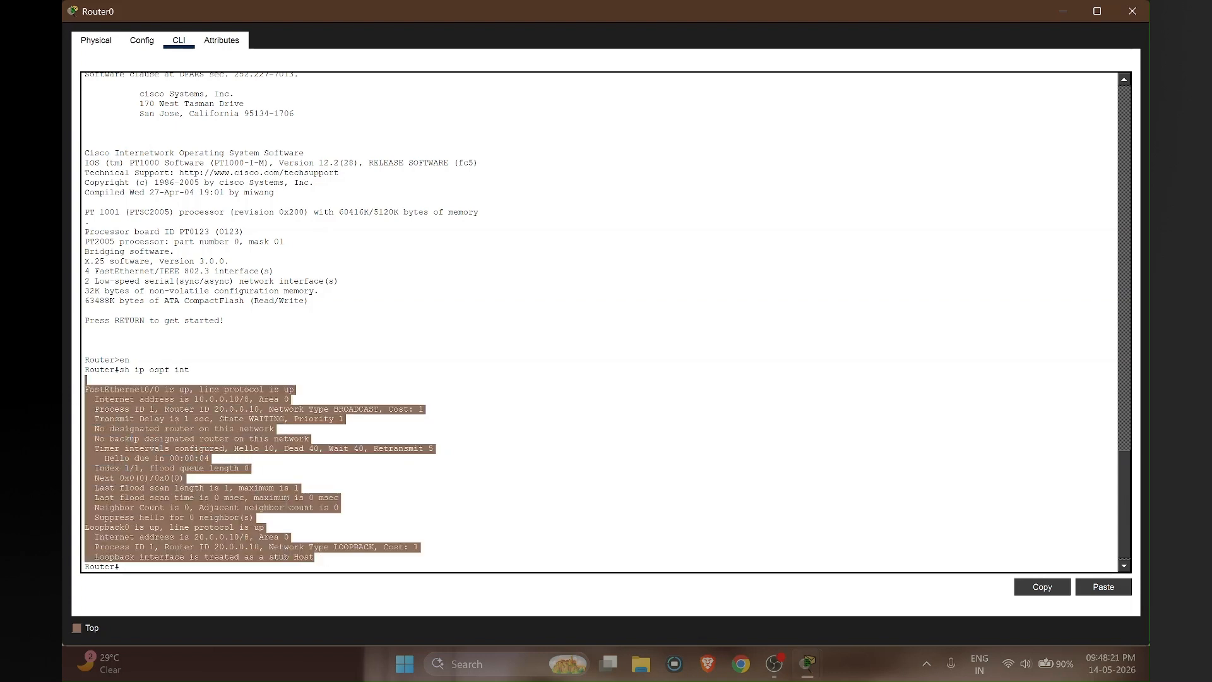
pyautogui.scroll(-1, 353, 505)
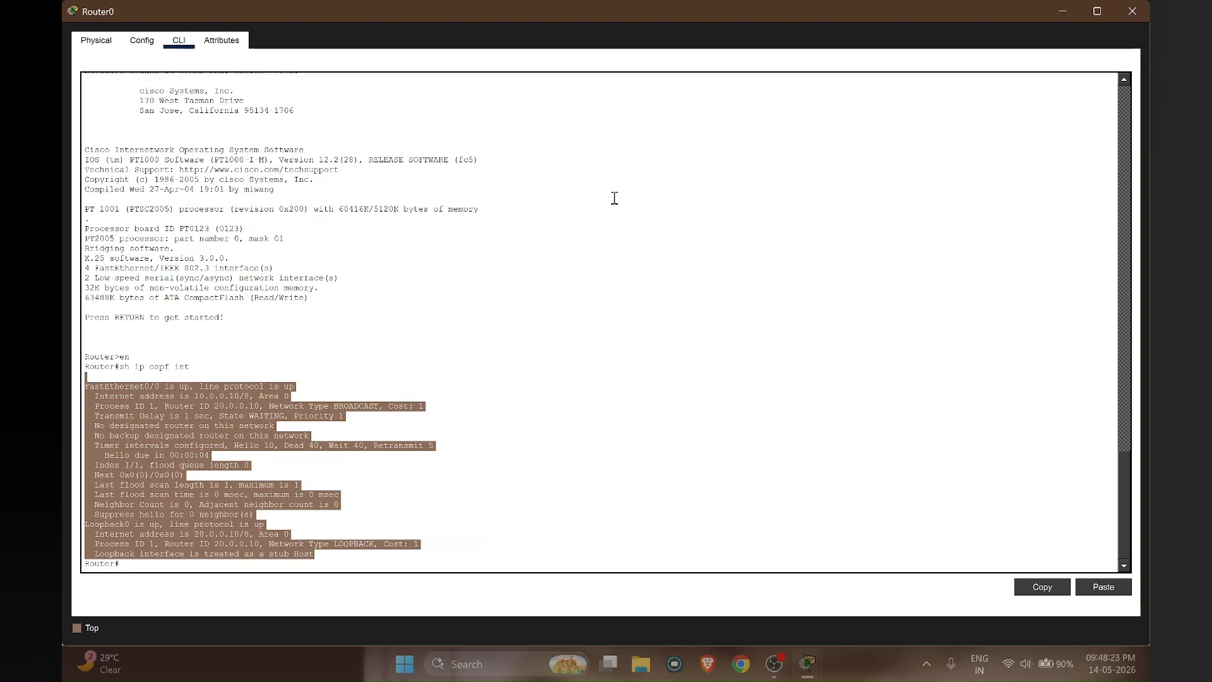
pyautogui.click(1063, 12)
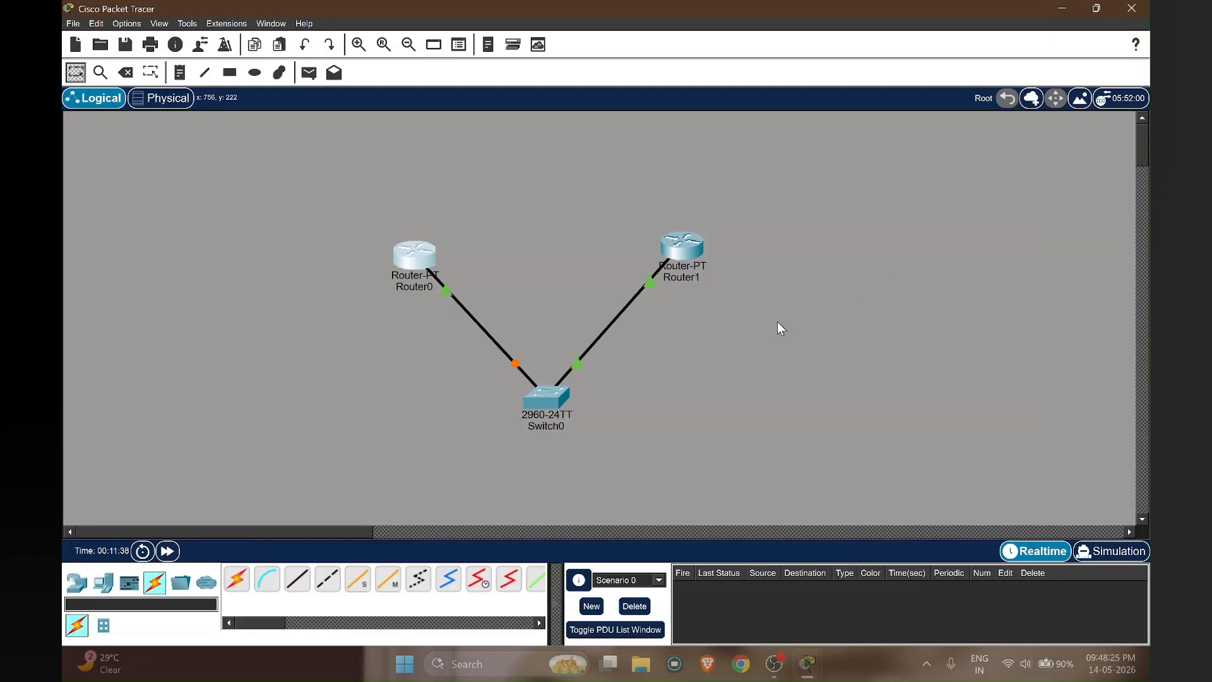
# Step: Enter privileged mode on Router1, examine the OSPF details of its FastEthernet and loopback interfaces, and minimize its window
pyautogui.click(687, 258)
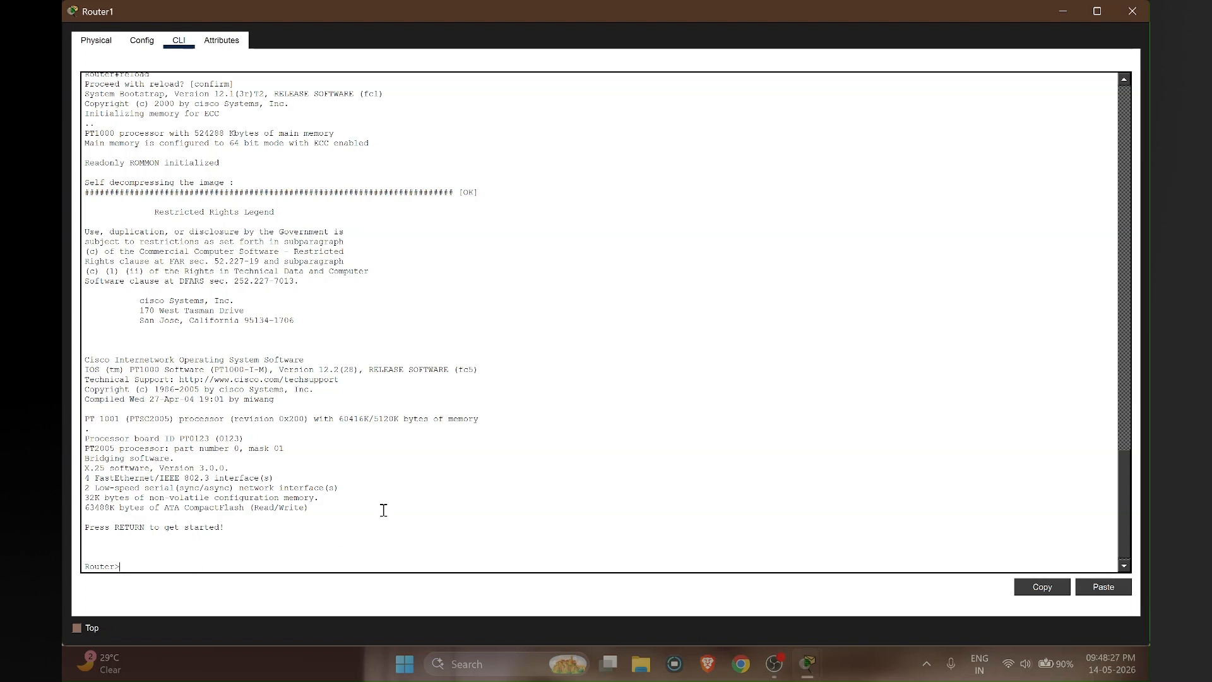
pyautogui.write('en')
pyautogui.press('Return')
pyautogui.write('sh ')
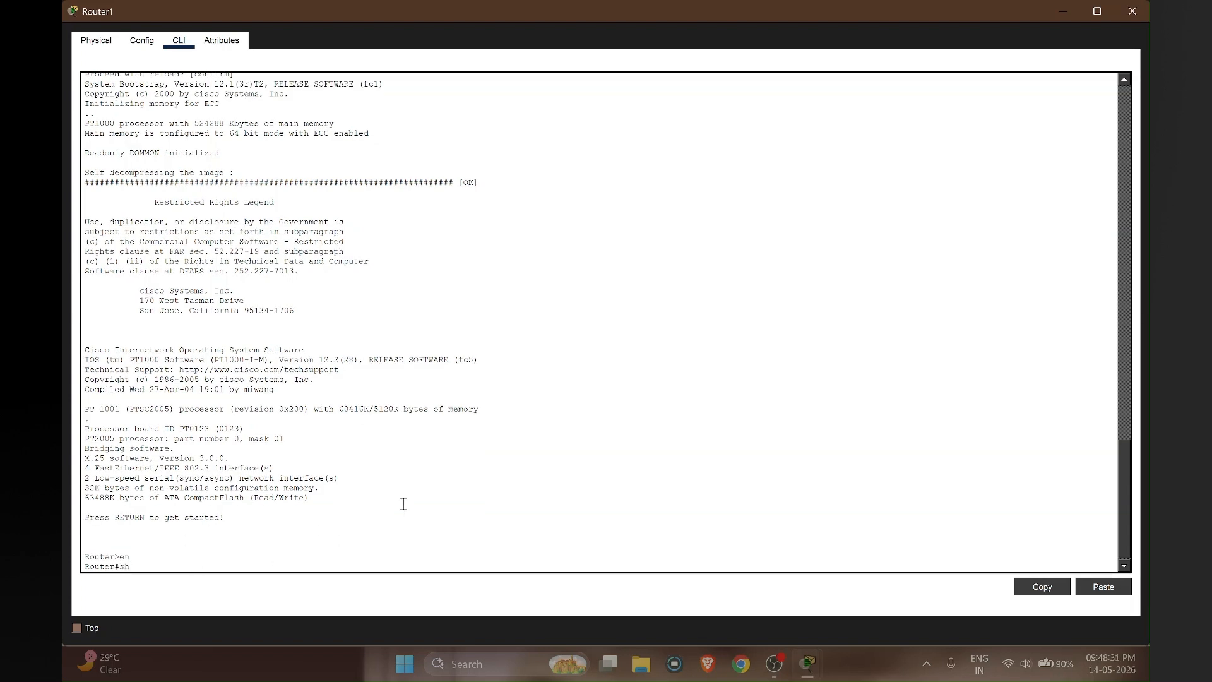
pyautogui.write('ip ospf int')
pyautogui.press('Return')
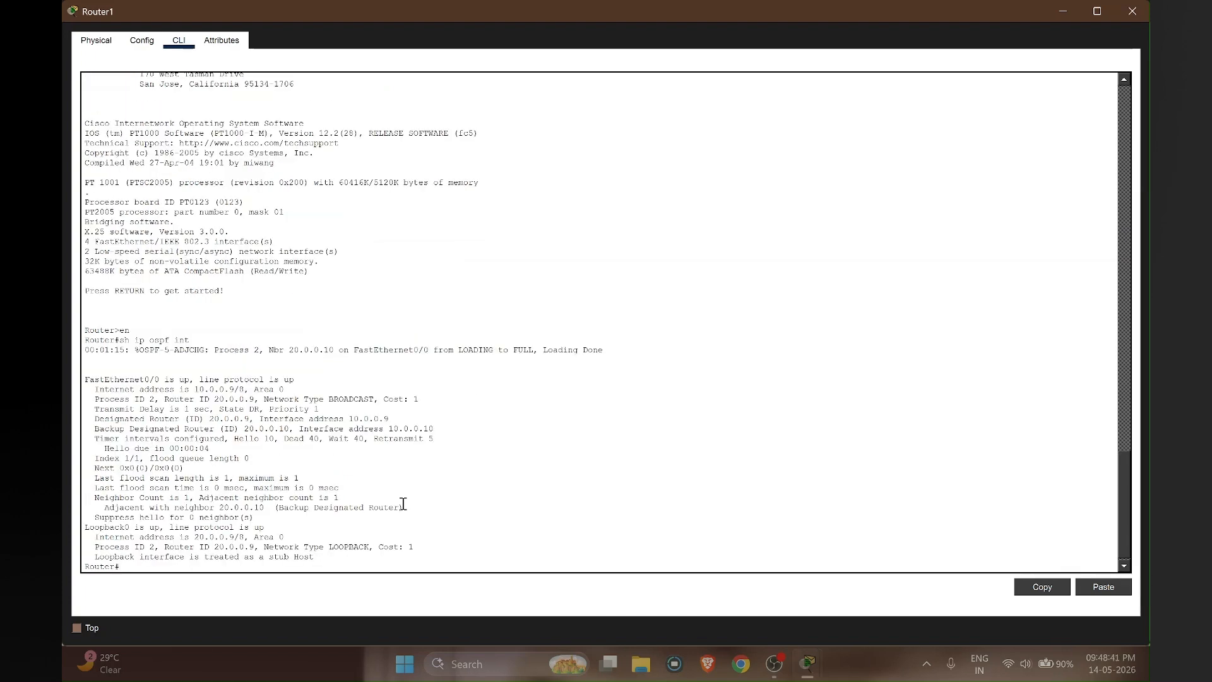
pyautogui.moveTo(344, 562); pyautogui.dragTo(73, 381)
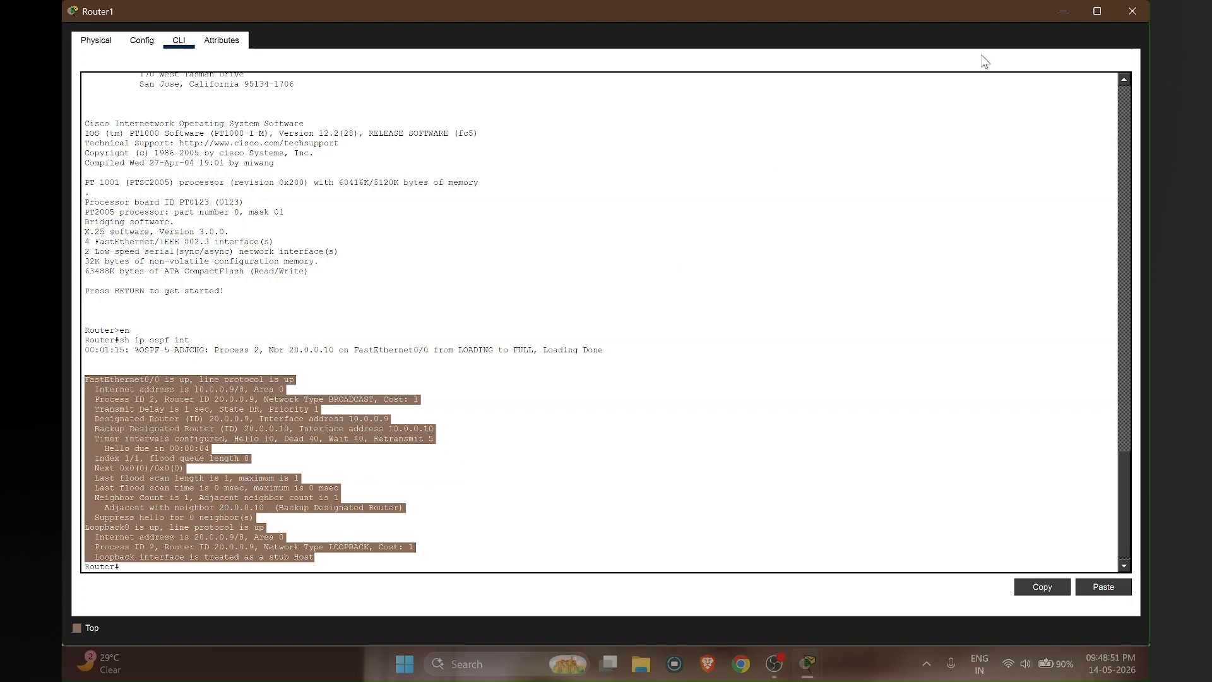
pyautogui.click(388, 554)
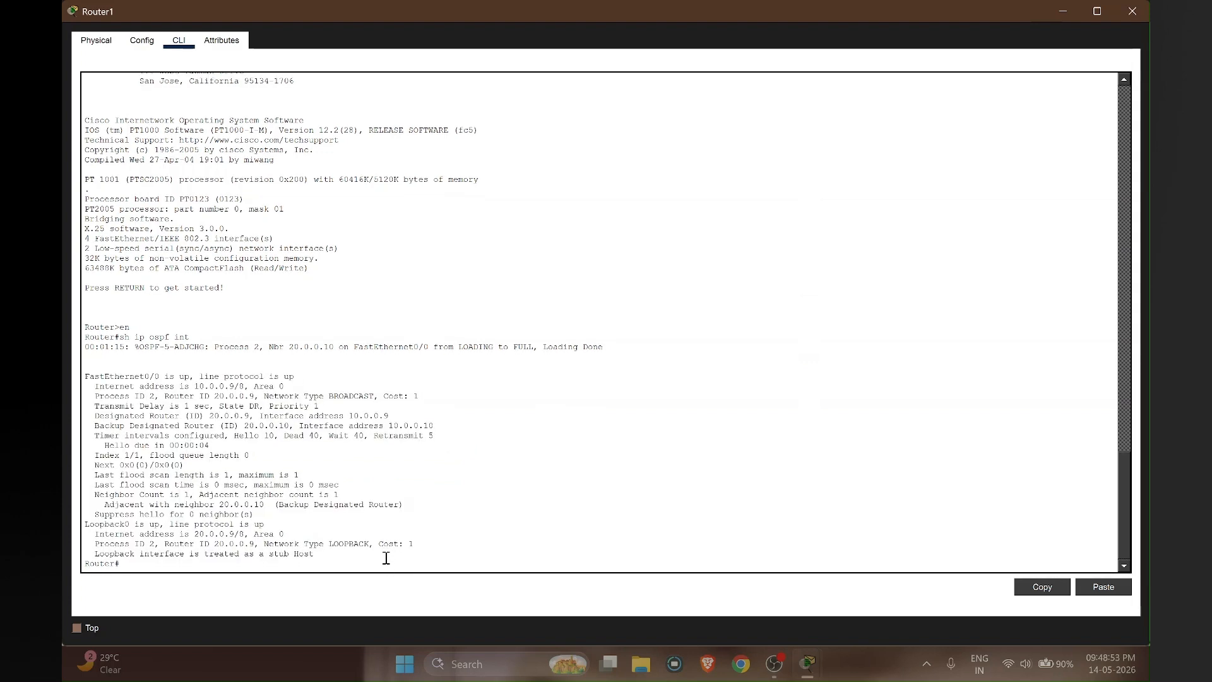
pyautogui.click(1062, 14)
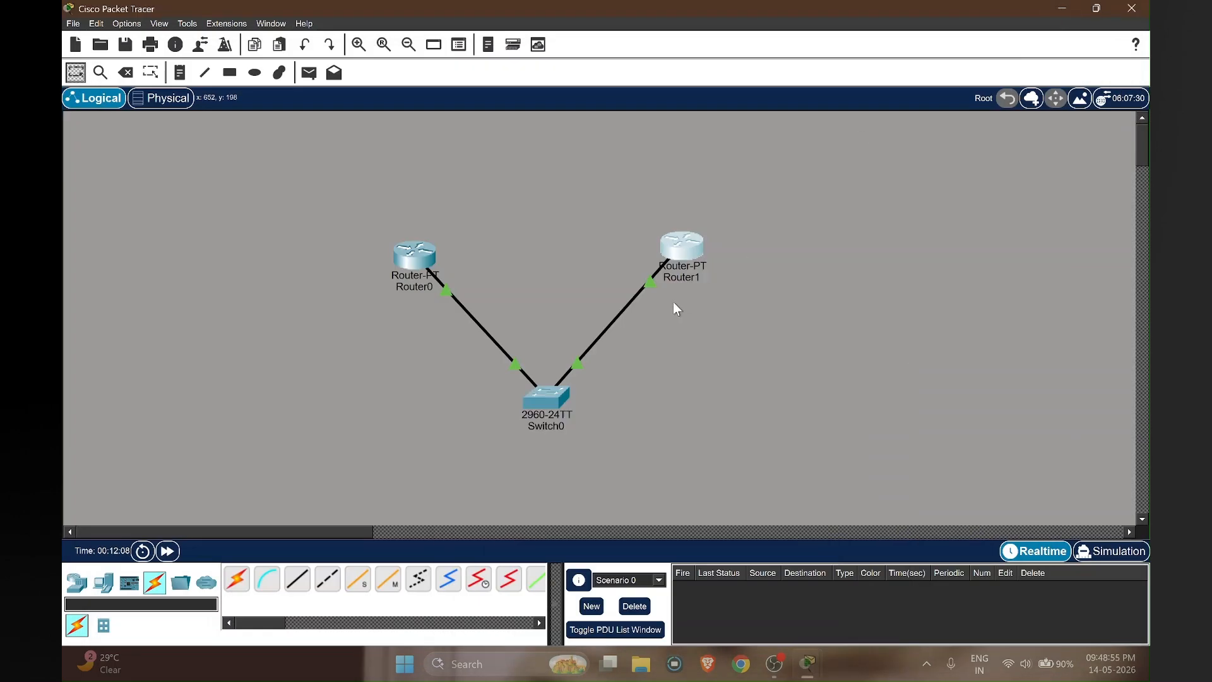